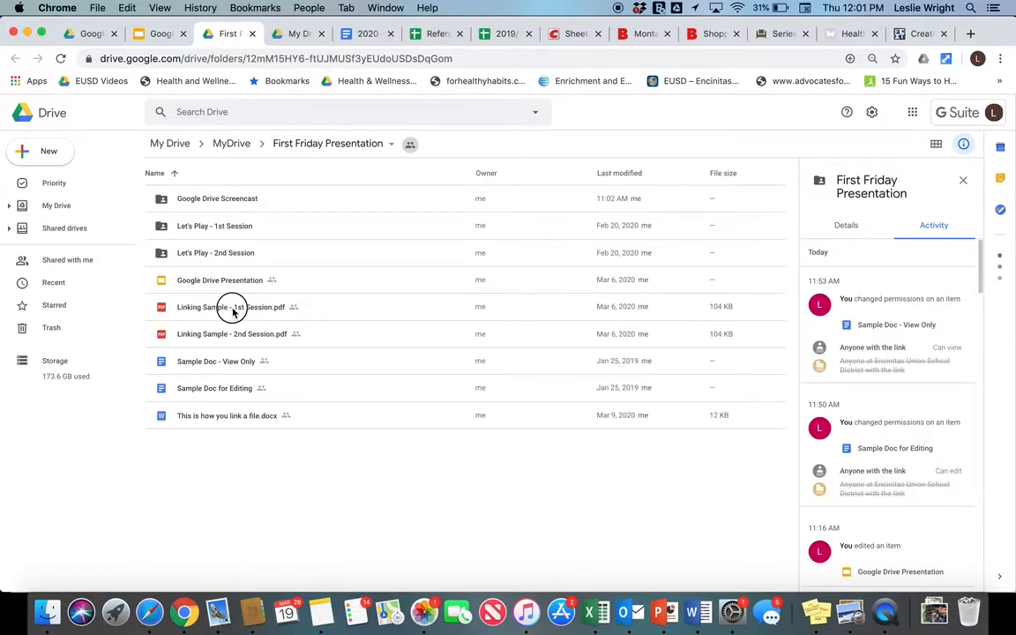
- Preview Linking Sample - 1st Session.pdf, copy its sharing link, and return to the folder listing
double_click(234, 309)
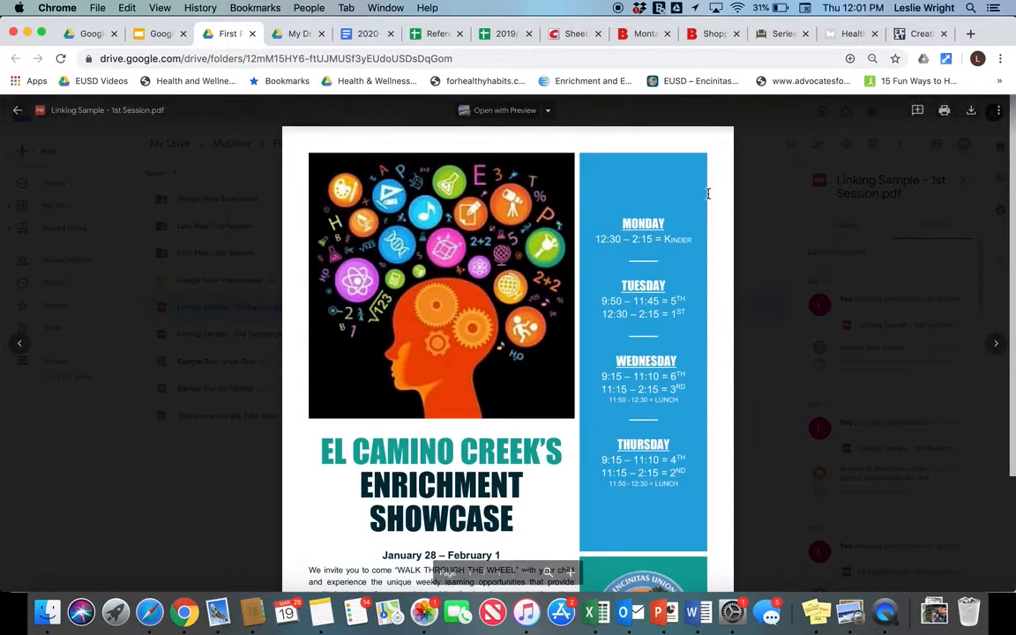
click(999, 111)
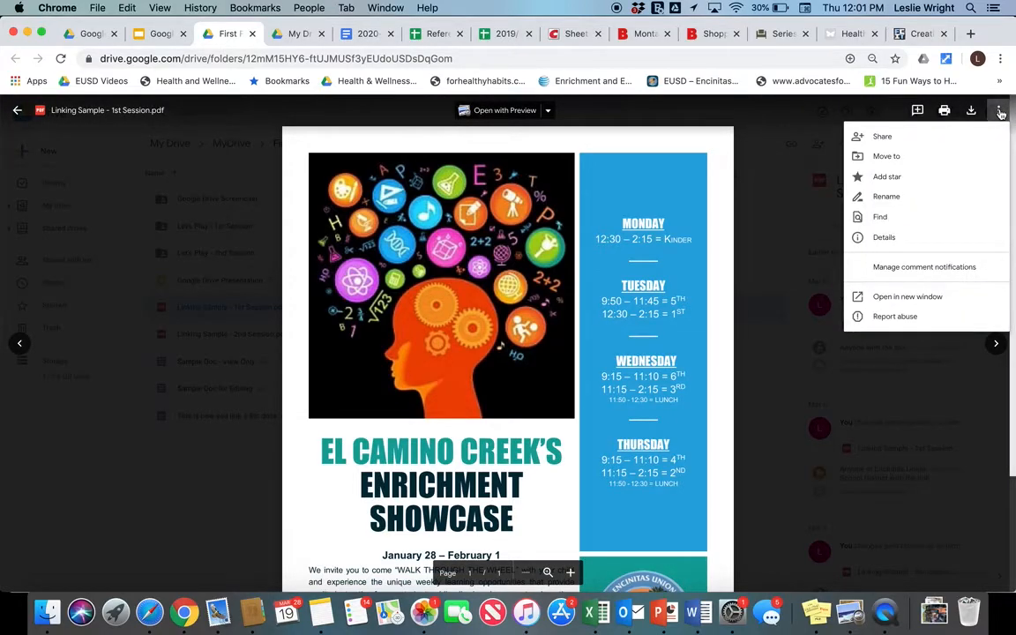
click(875, 136)
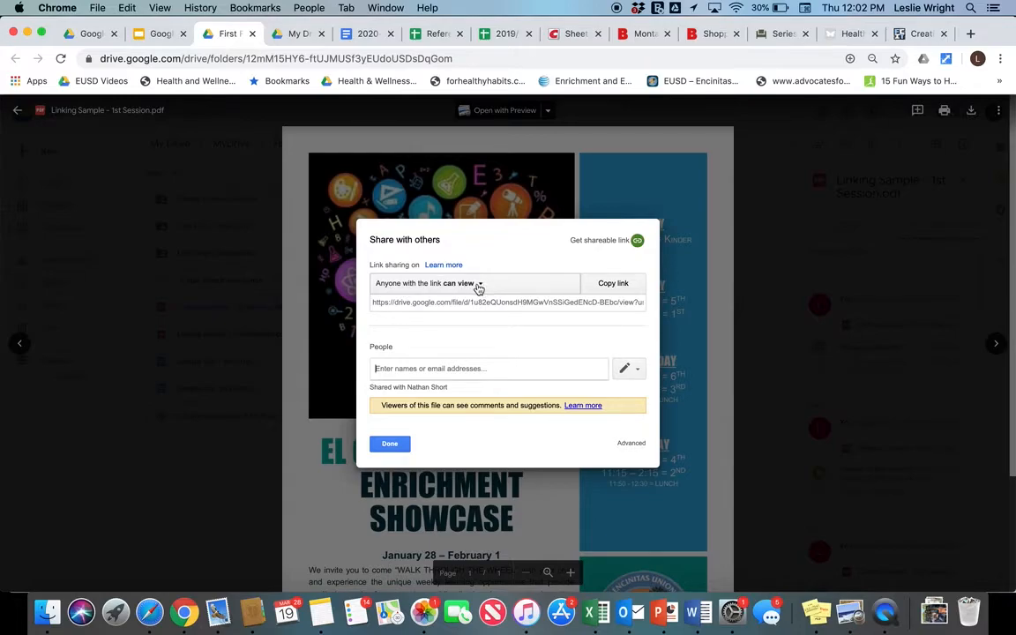
click(623, 283)
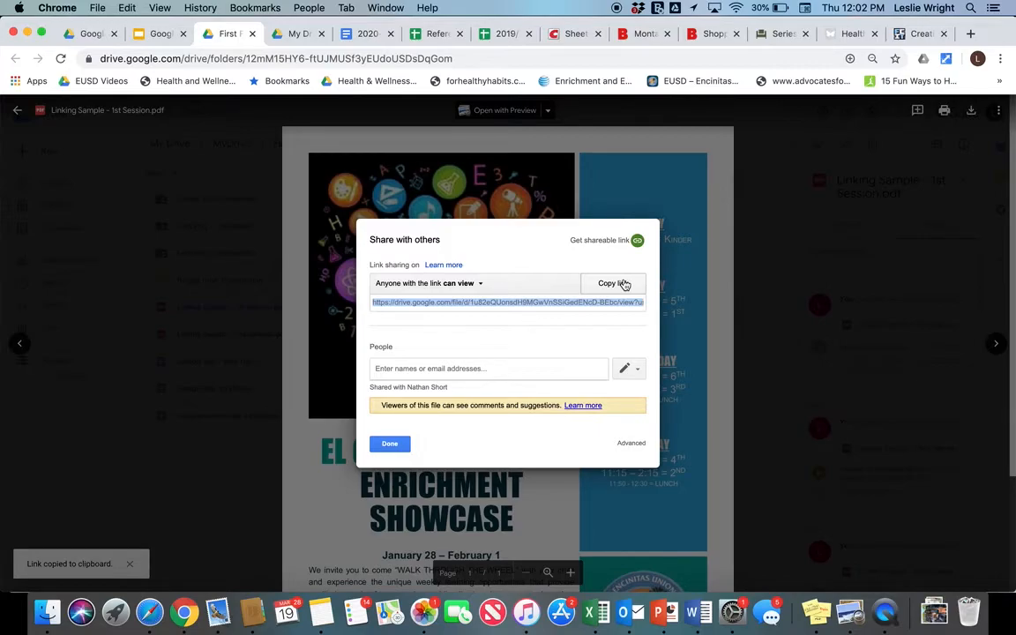
click(391, 443)
click(17, 109)
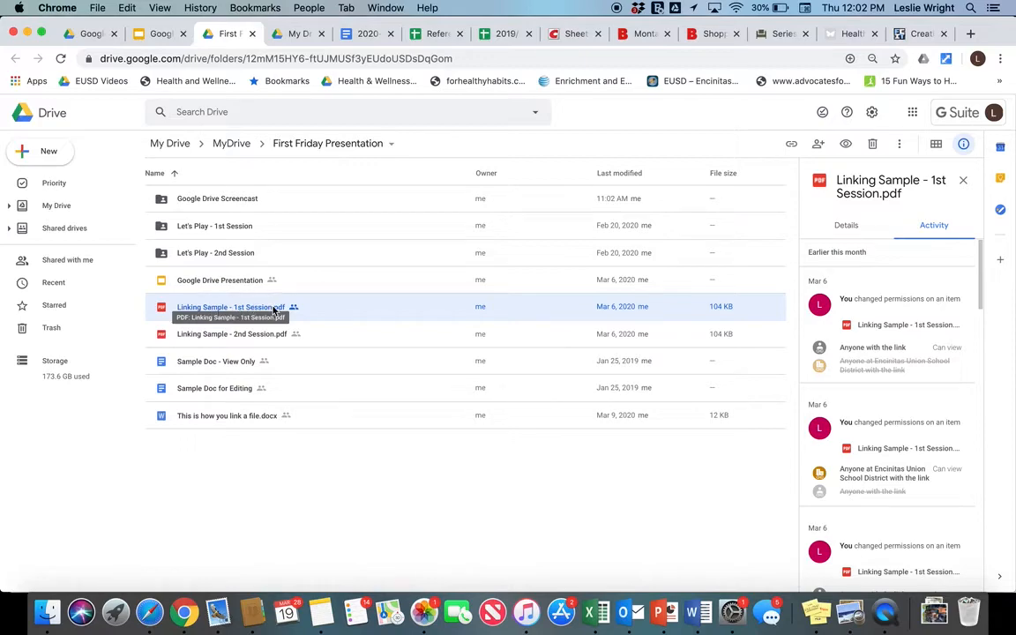
right_click(321, 310)
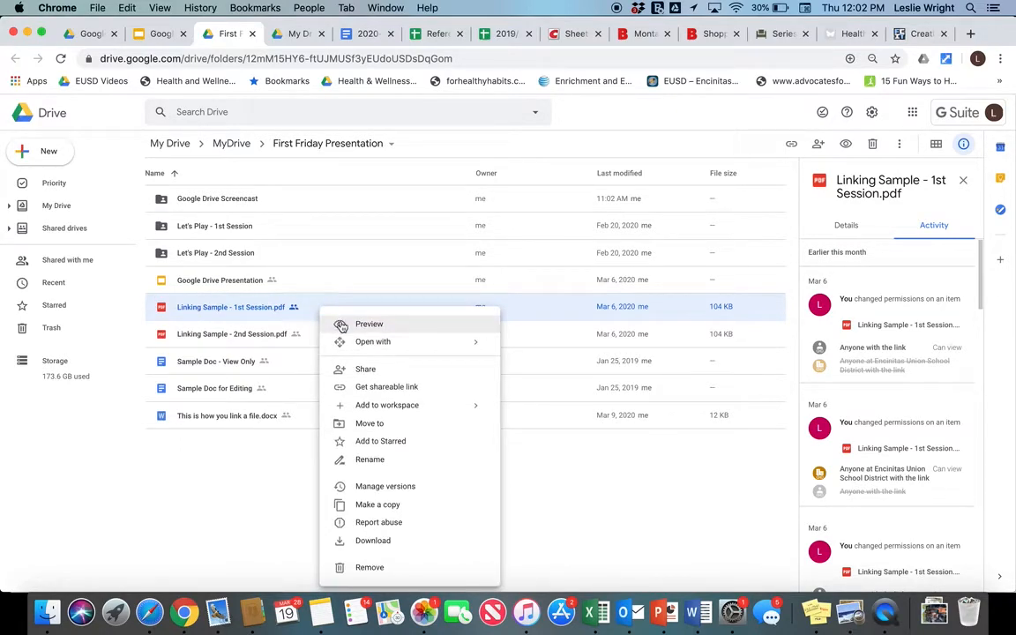
- Turn the PDF's link sharing off and back on so Encinitas Union School District members can view
click(393, 391)
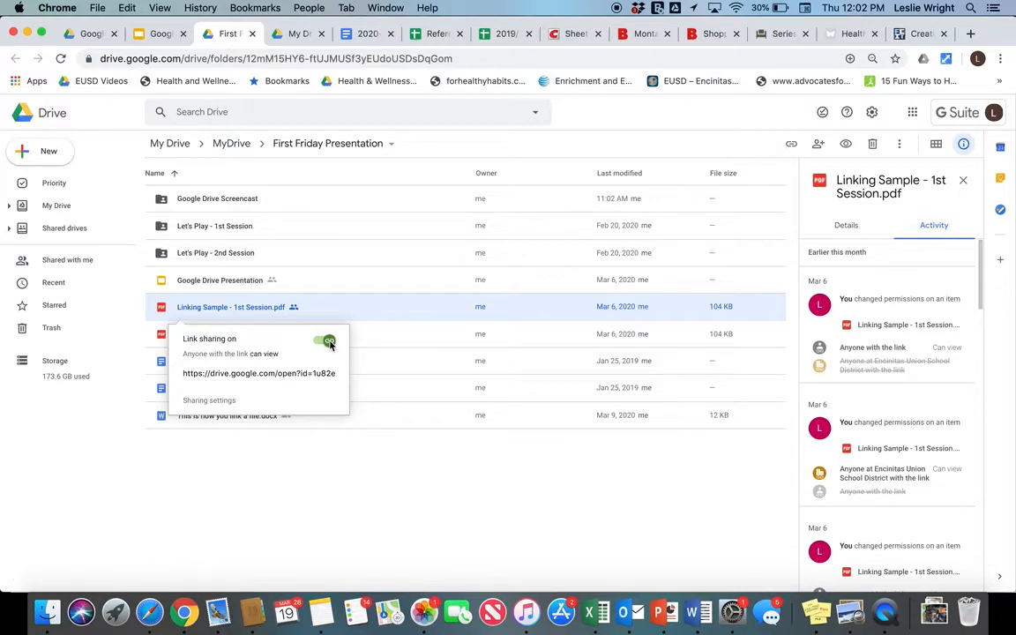
click(328, 342)
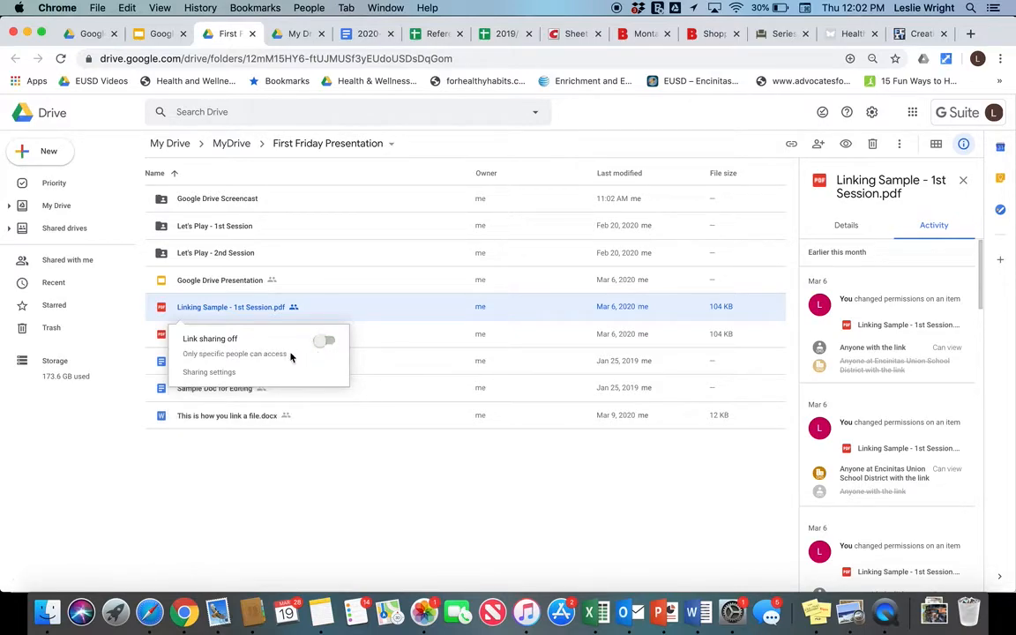
click(269, 310)
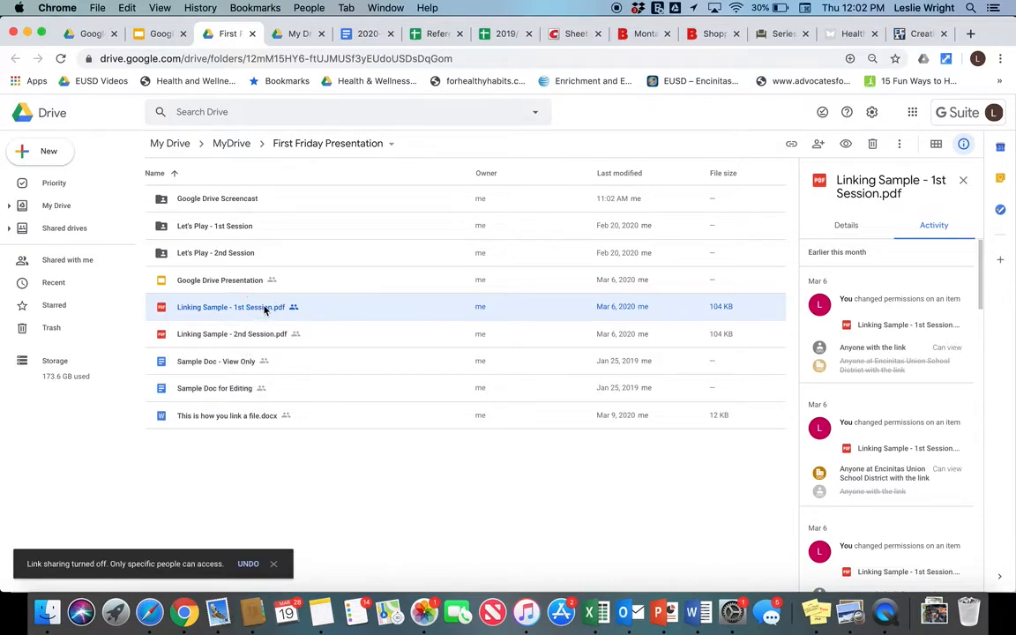
right_click(268, 309)
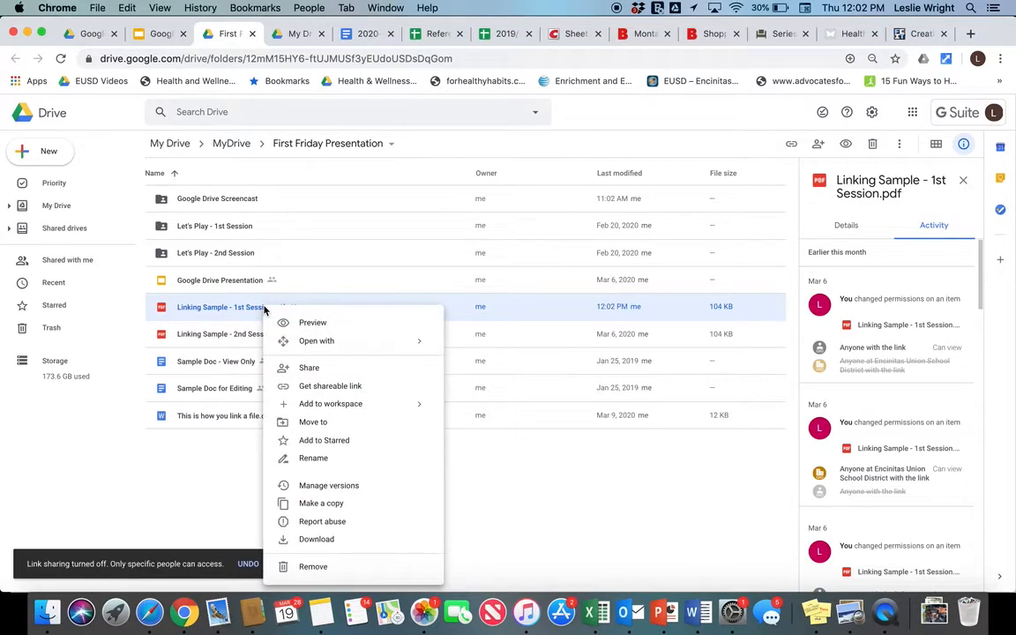
click(356, 389)
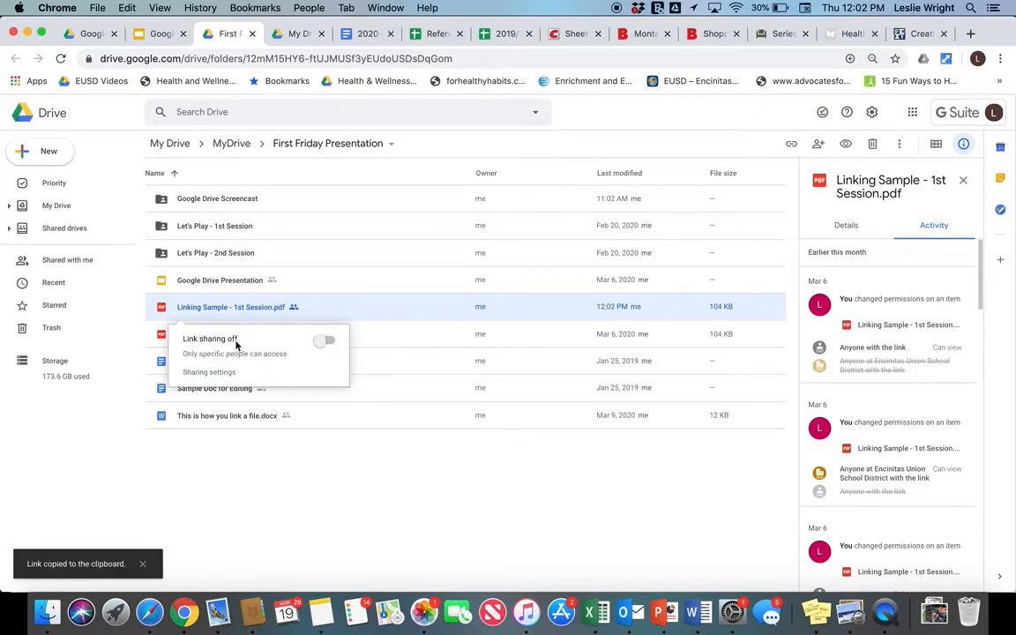
click(325, 340)
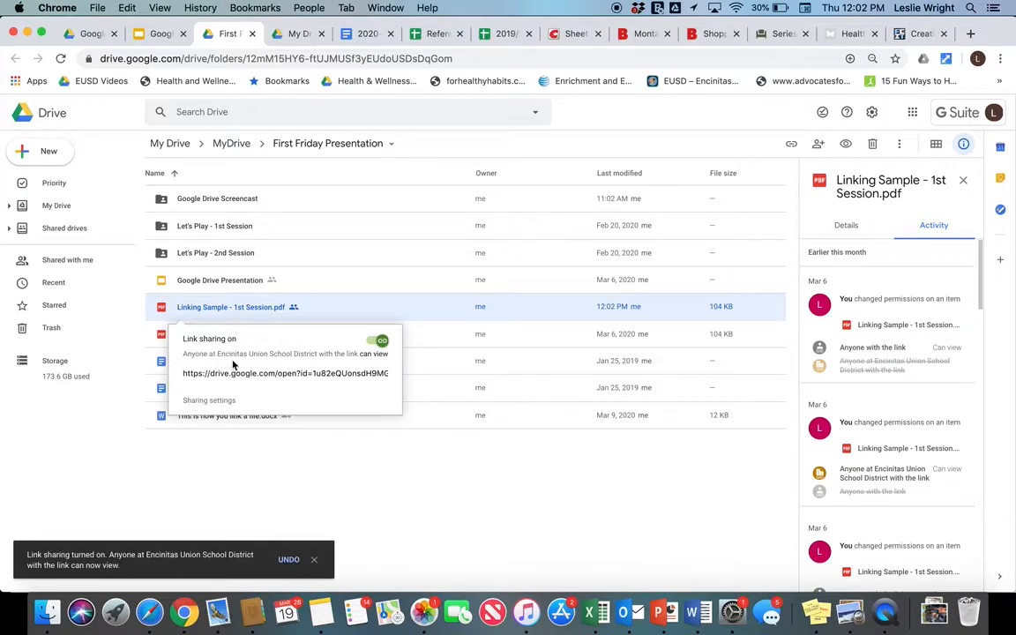
click(236, 323)
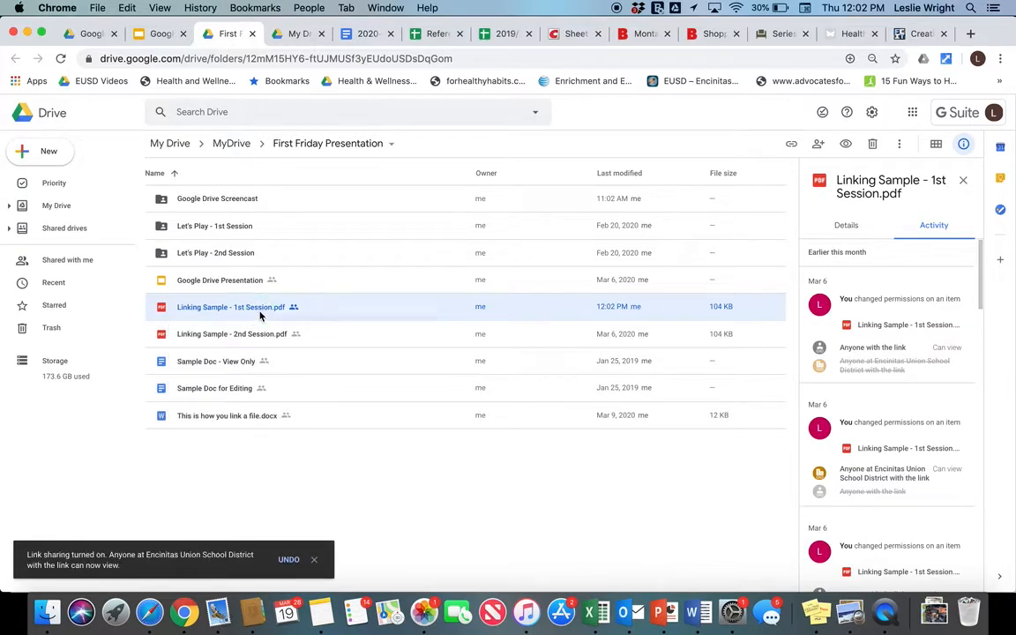
- Open the full sharing settings for the 1st Session PDF
right_click(259, 315)
click(297, 391)
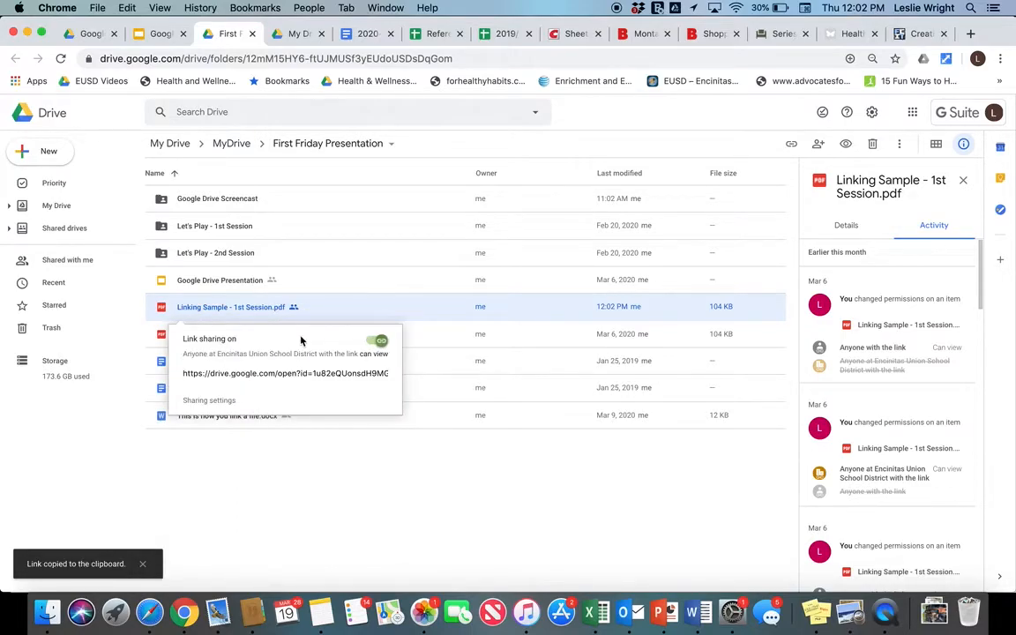
click(212, 402)
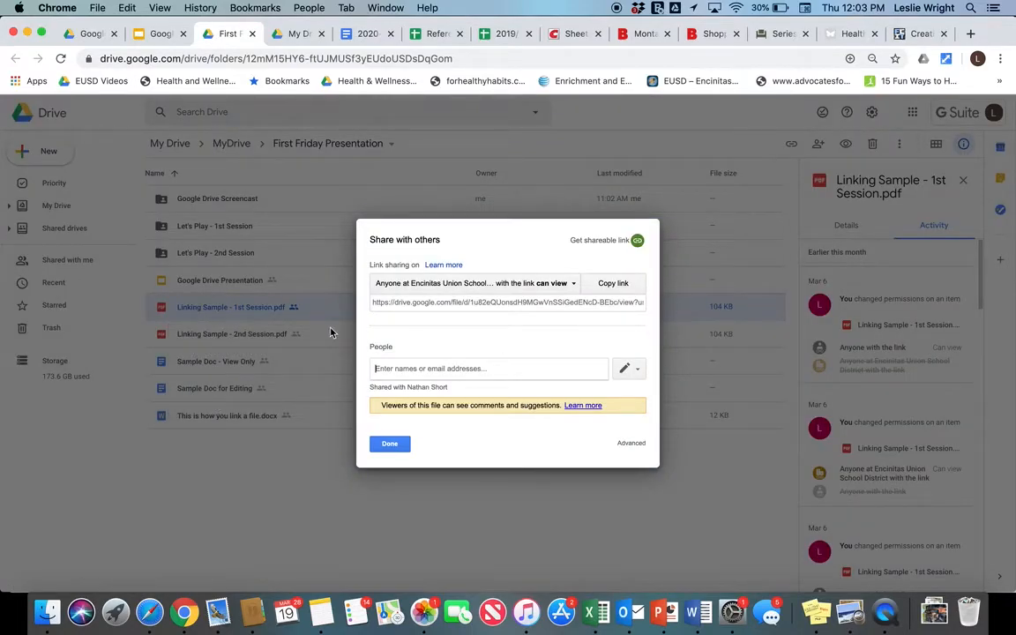
- Change the PDF's link access to 'On - Anyone with the link', save, and copy the link
click(565, 285)
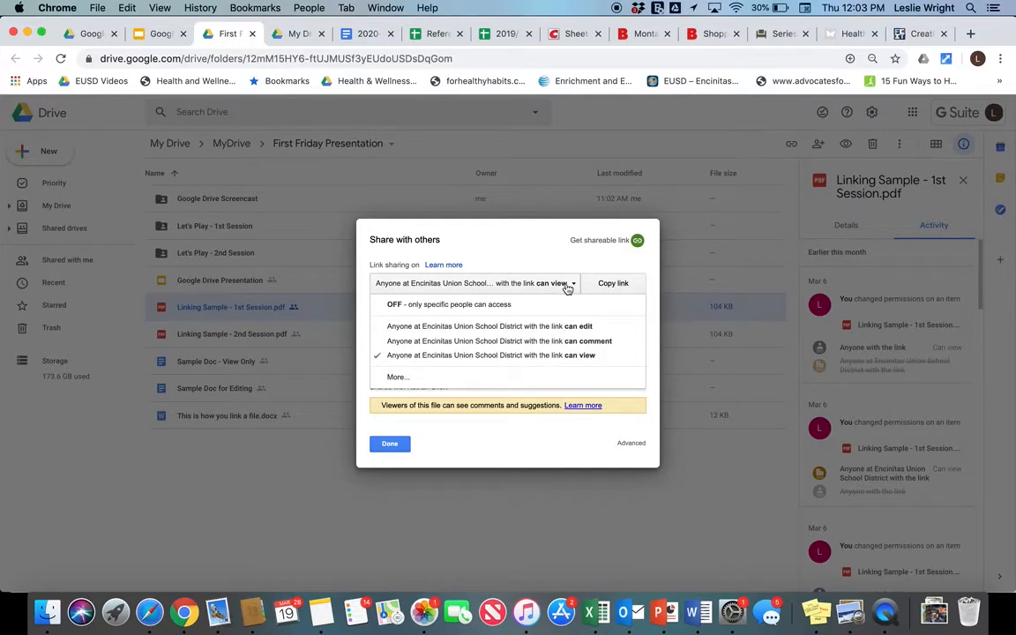
click(396, 378)
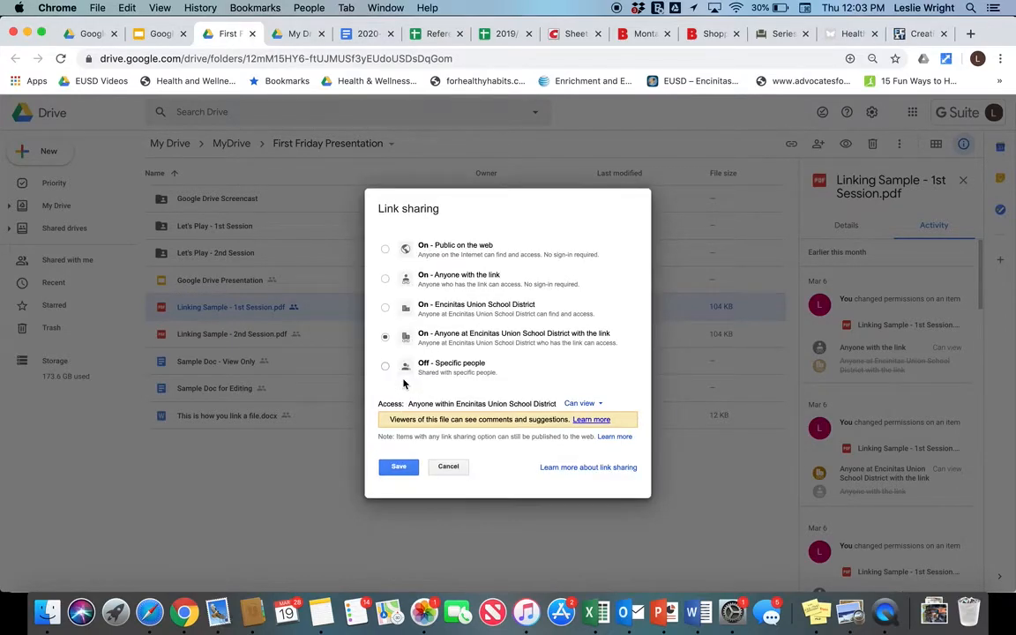
click(384, 280)
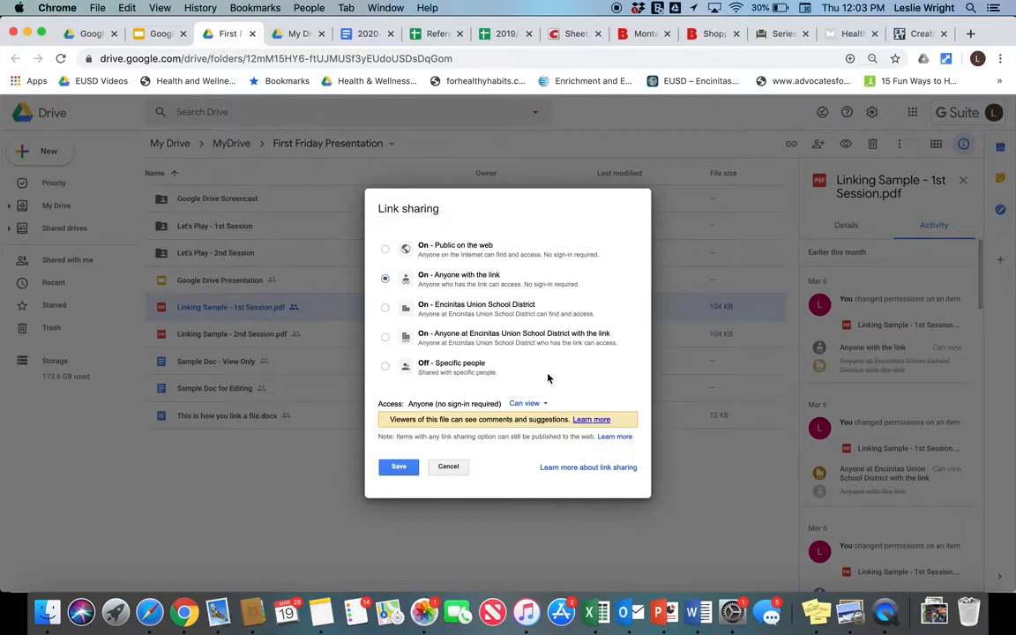
click(398, 467)
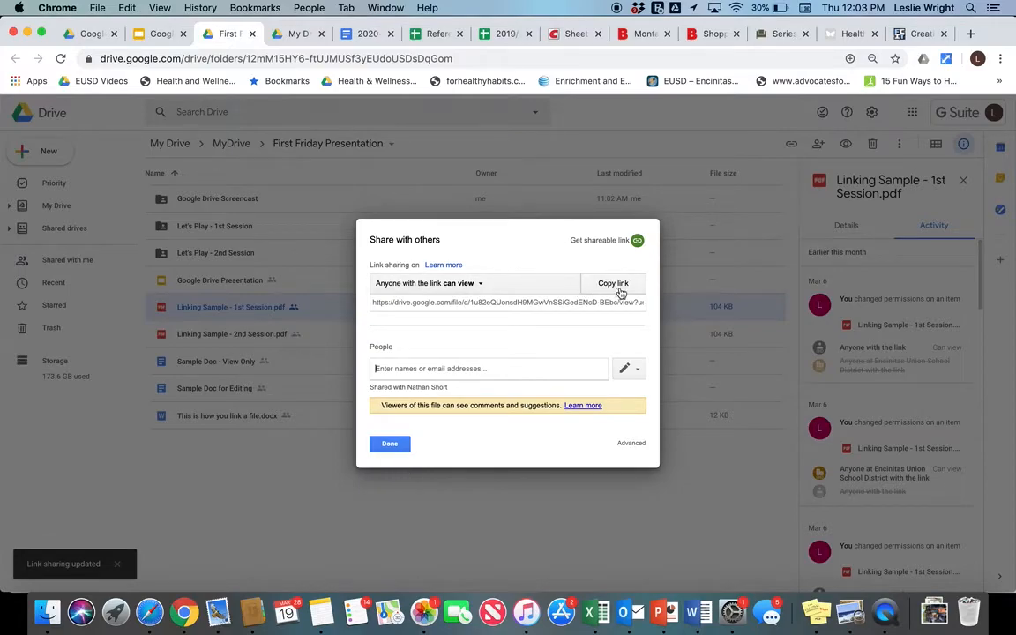
click(618, 286)
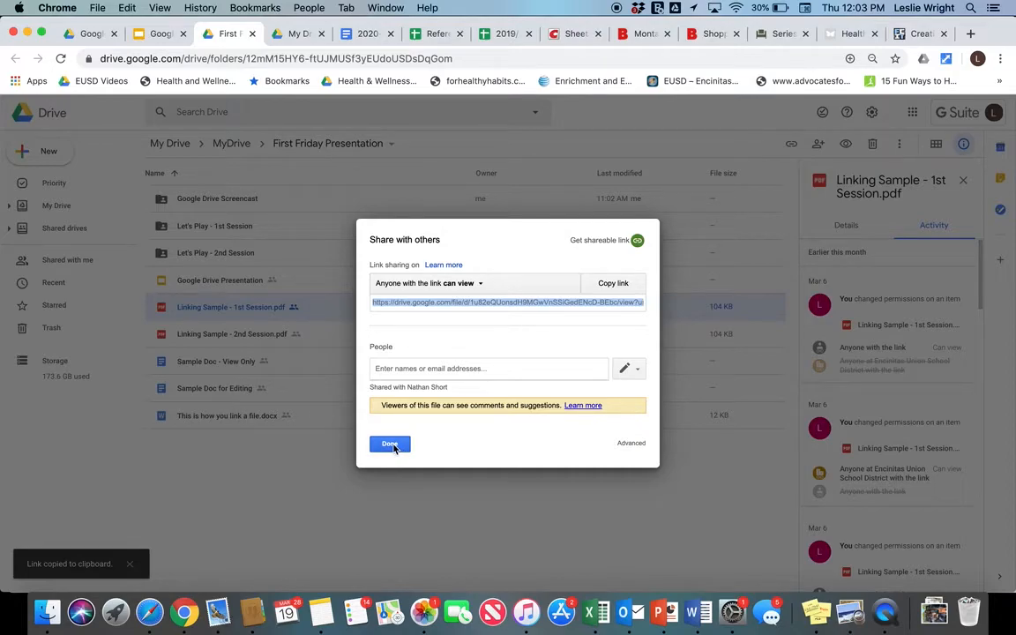
click(390, 444)
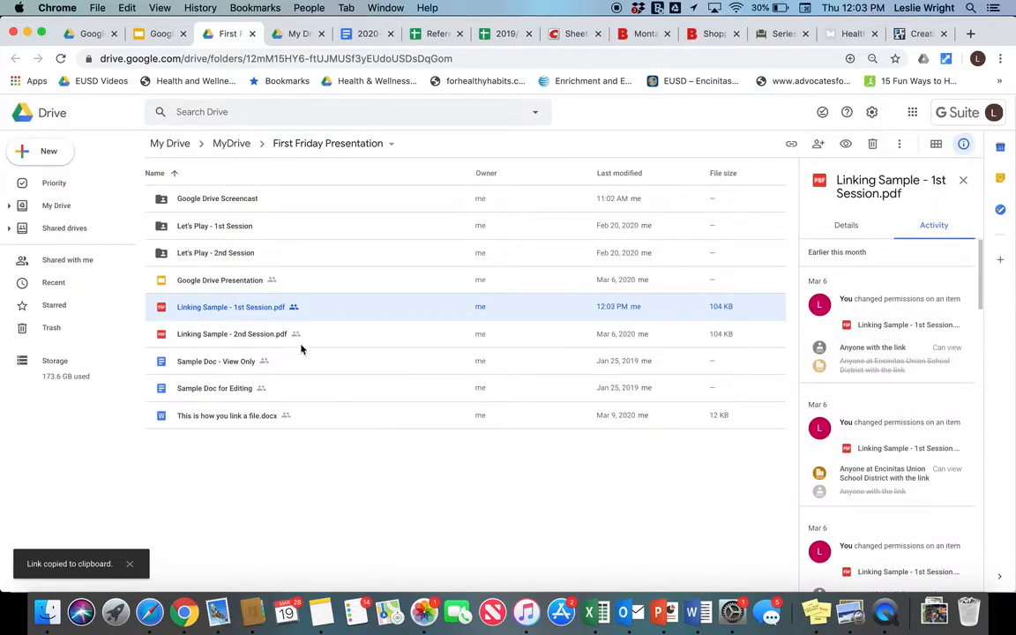
click(692, 611)
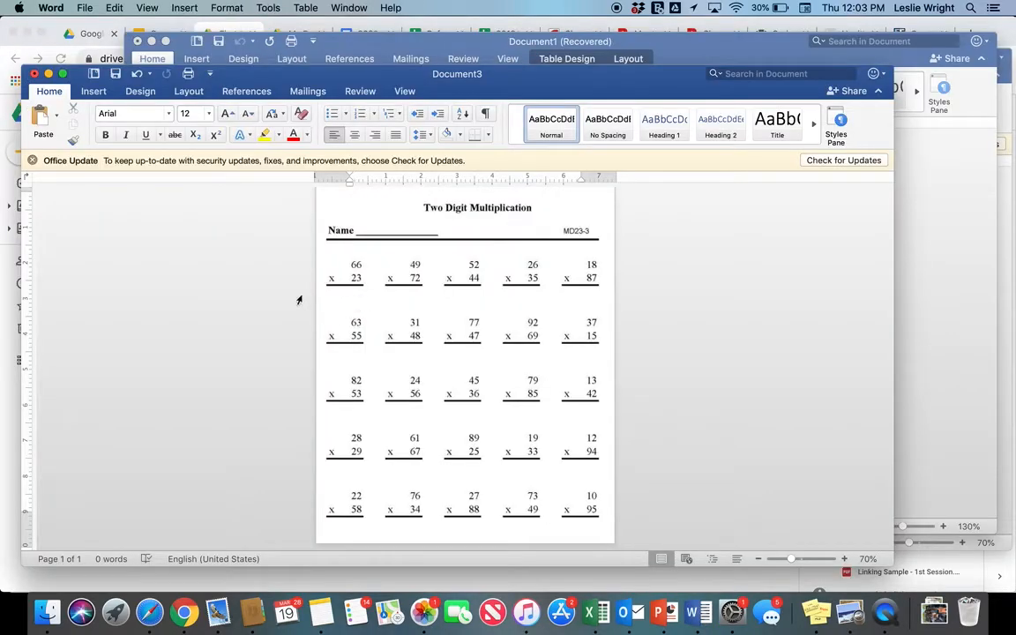
- Close the multiplication worksheet without saving and switch to the 'This is how you link a file' document
click(34, 73)
click(417, 170)
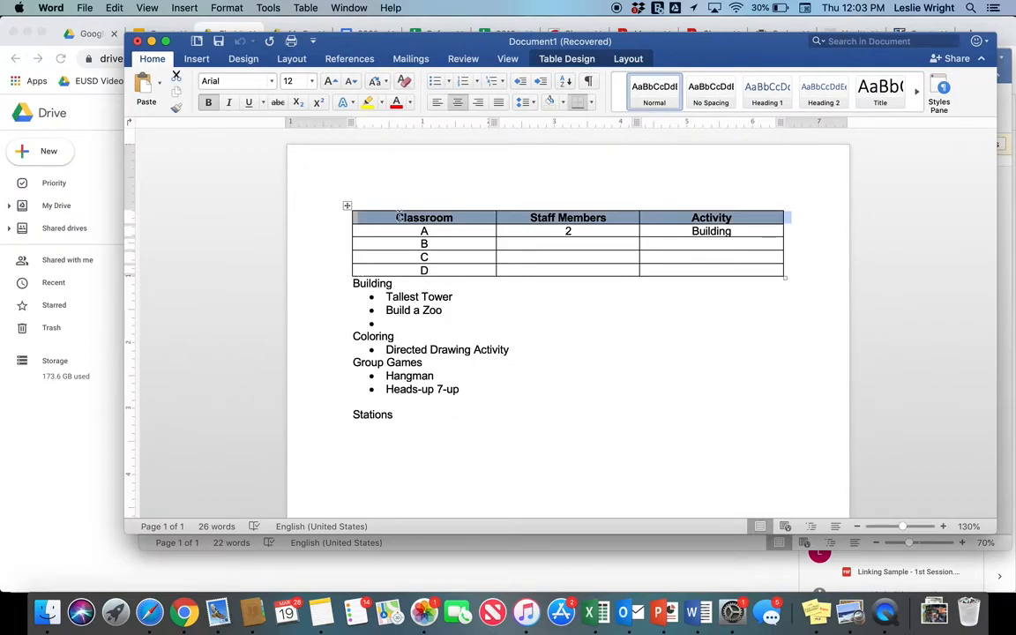
click(357, 7)
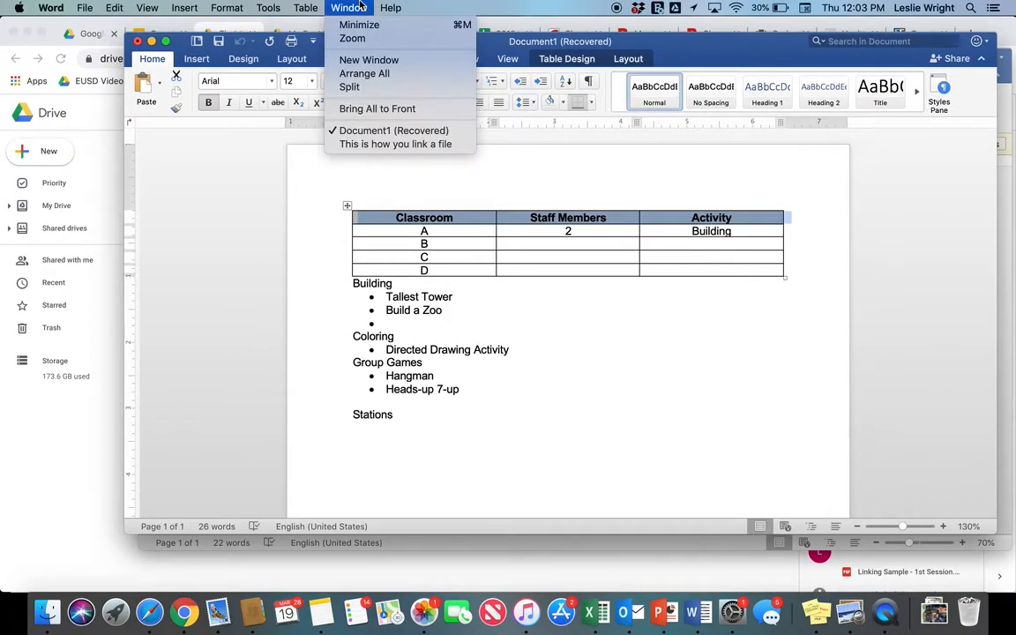
click(375, 144)
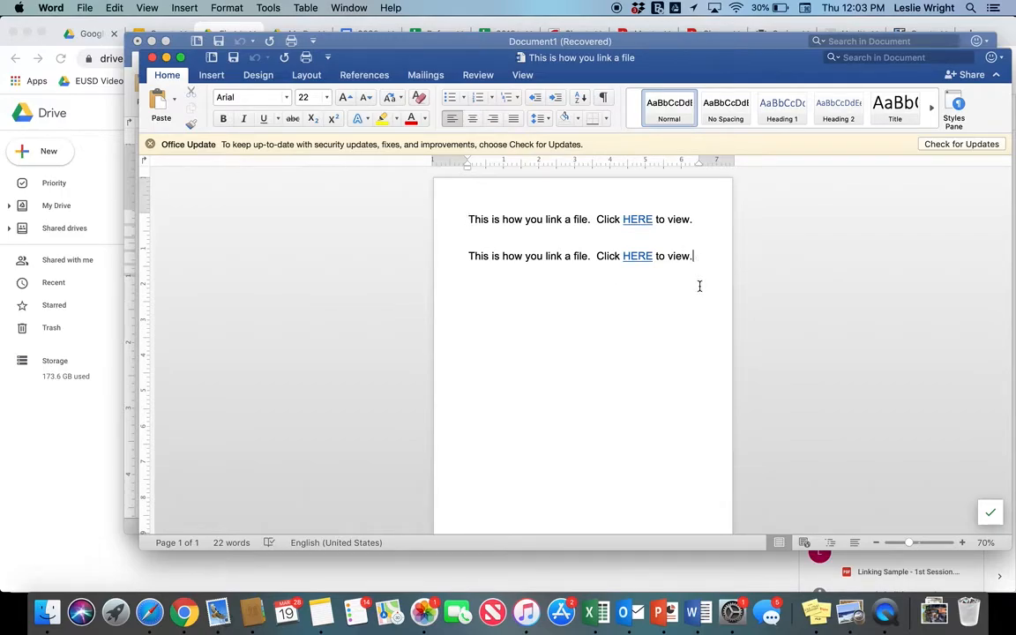
- Add a third line 'This is how you link a file. Click HERE to view' and select its HERE
key(Return)
text(This is how you link a file.  Clike HERE to view.)
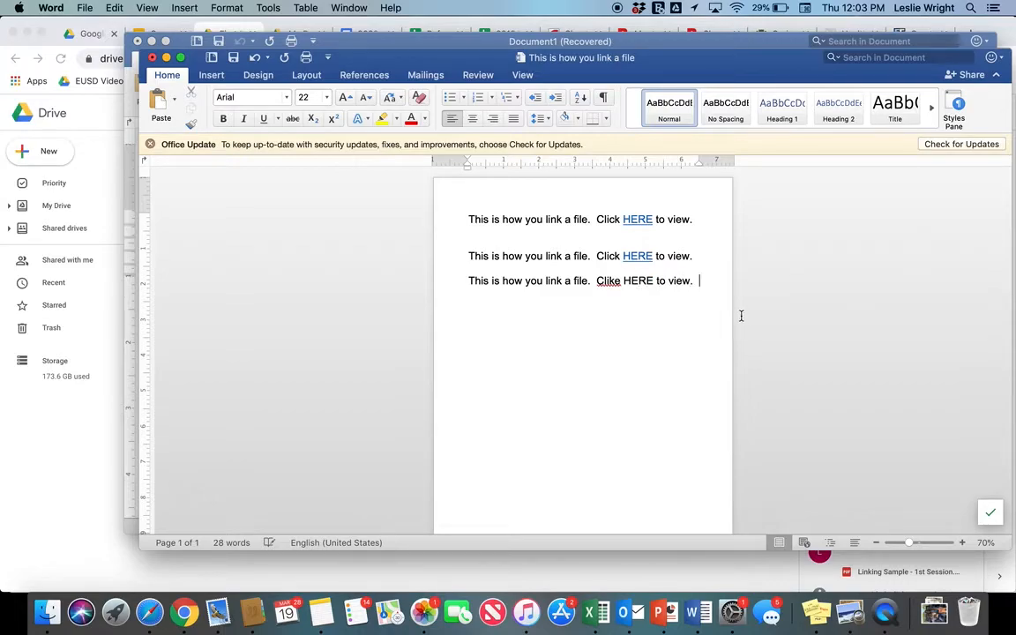
click(622, 280)
key(BackSpace)
key(BackSpace)
text(ck)
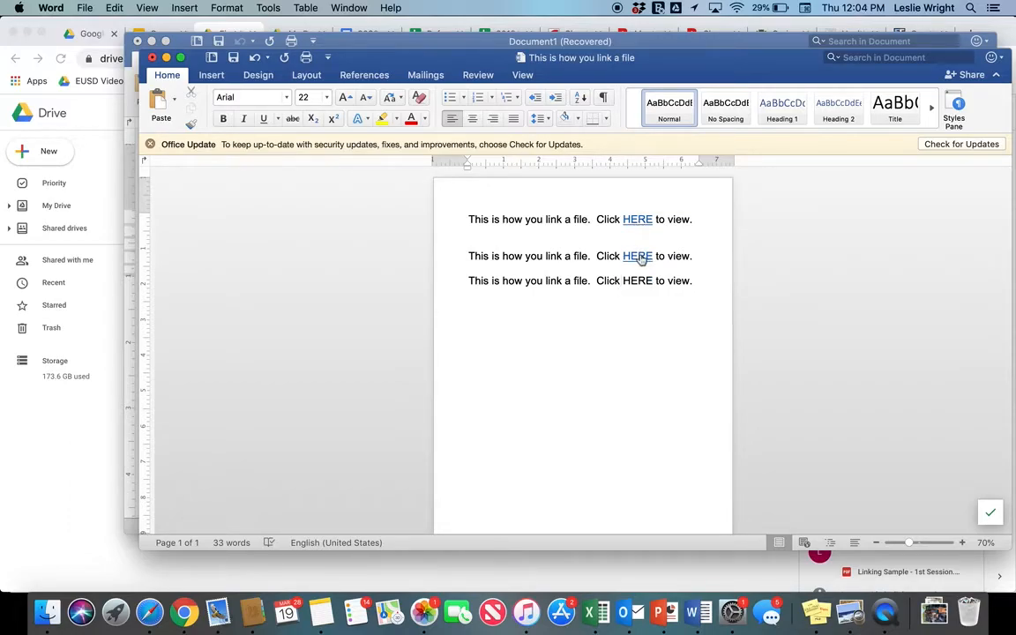
mouse_move(642, 258)
drag(653, 281, 624, 280)
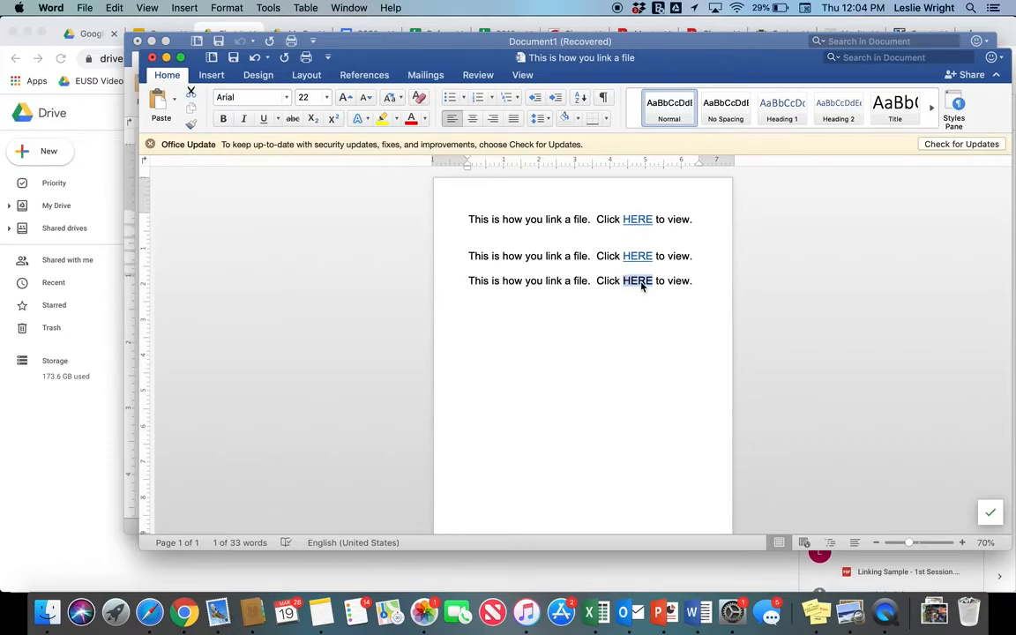
right_click(641, 284)
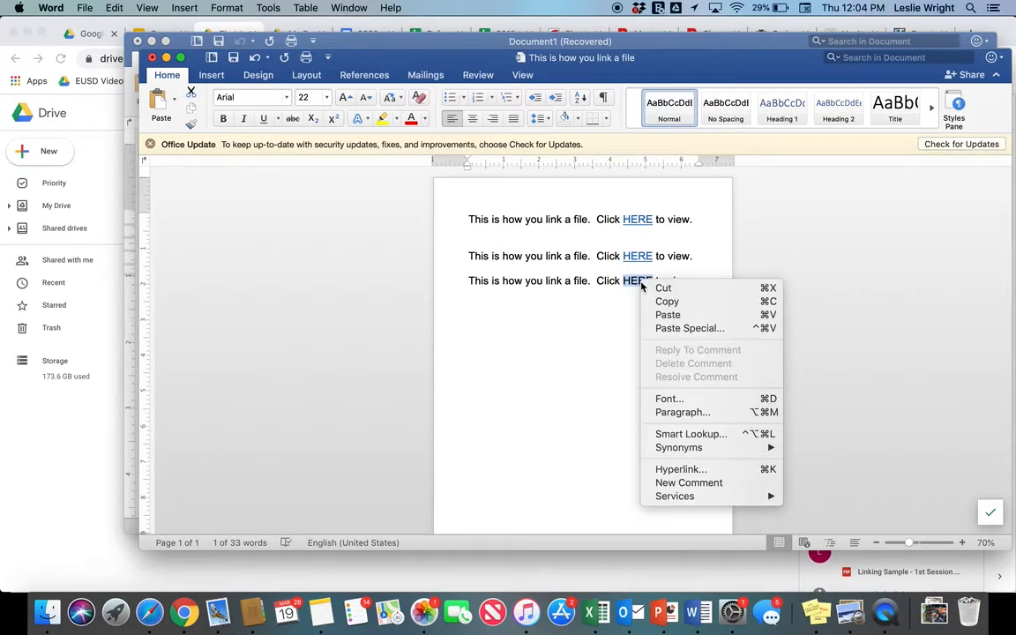
- Hyperlink the third-line HERE to the copied Drive PDF link
click(678, 471)
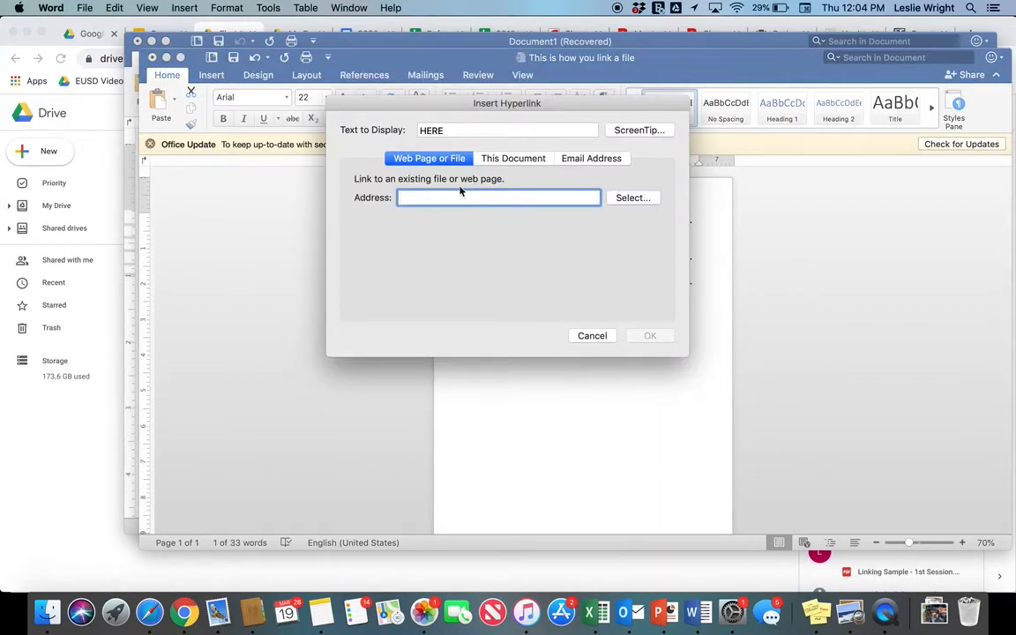
right_click(415, 197)
click(435, 230)
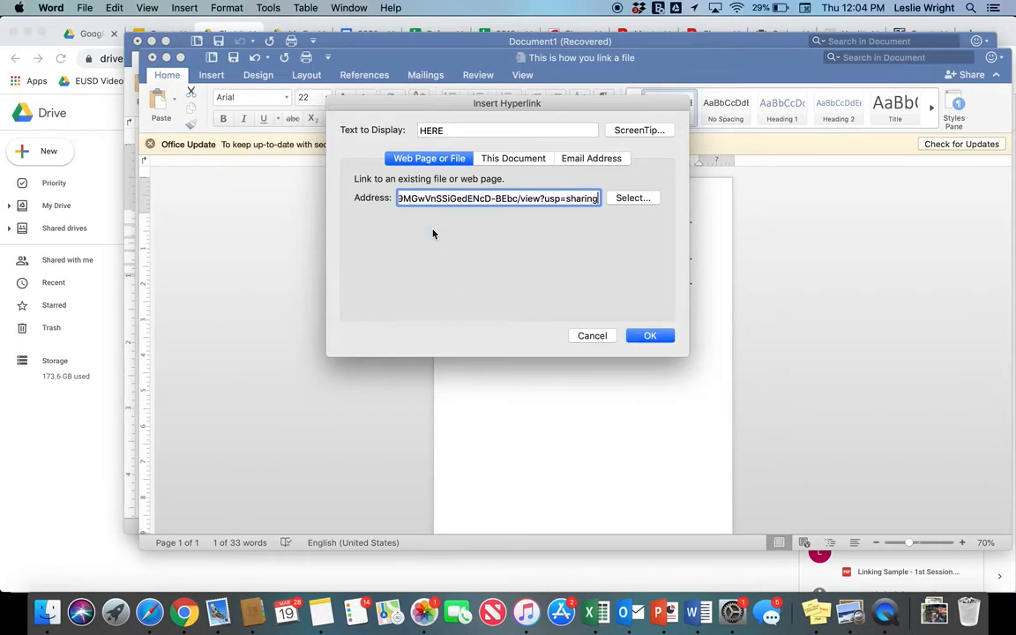
key(Return)
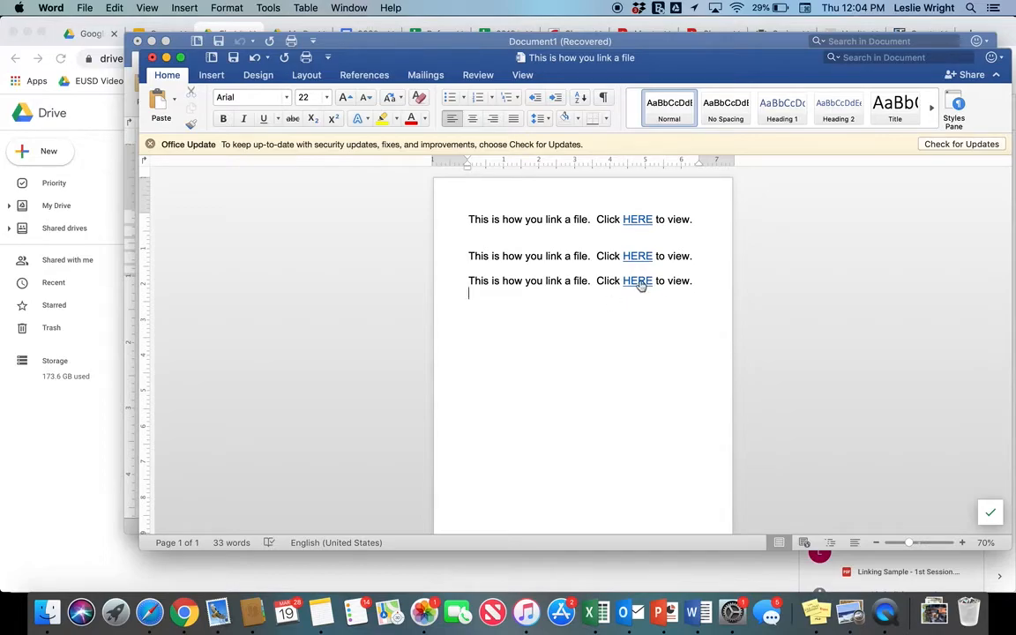
- Test the new HERE link, then close the opened PDF and return to the slides
click(638, 281)
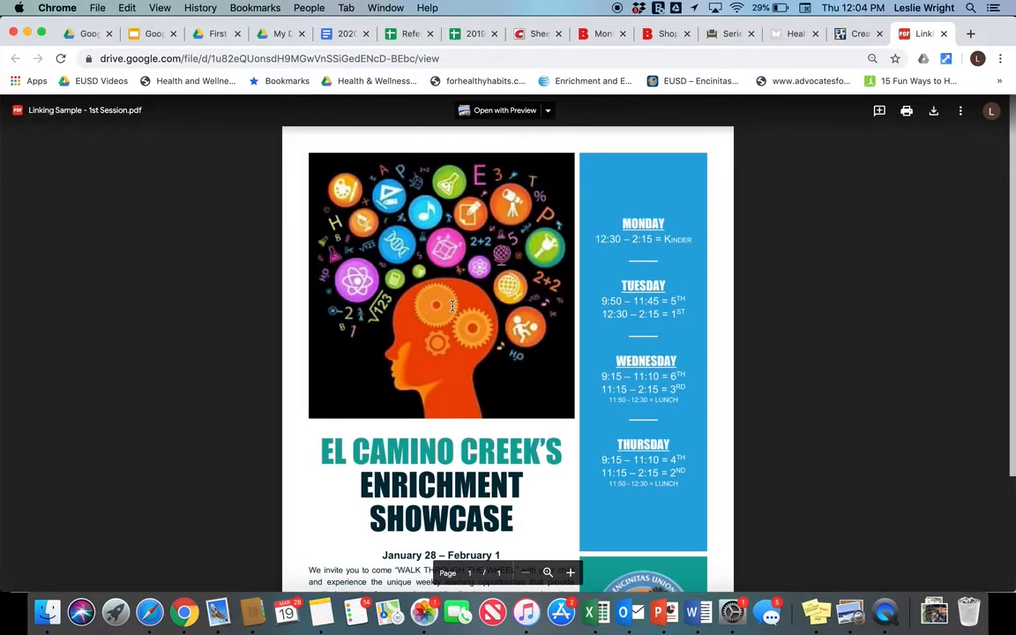
key(super+w)
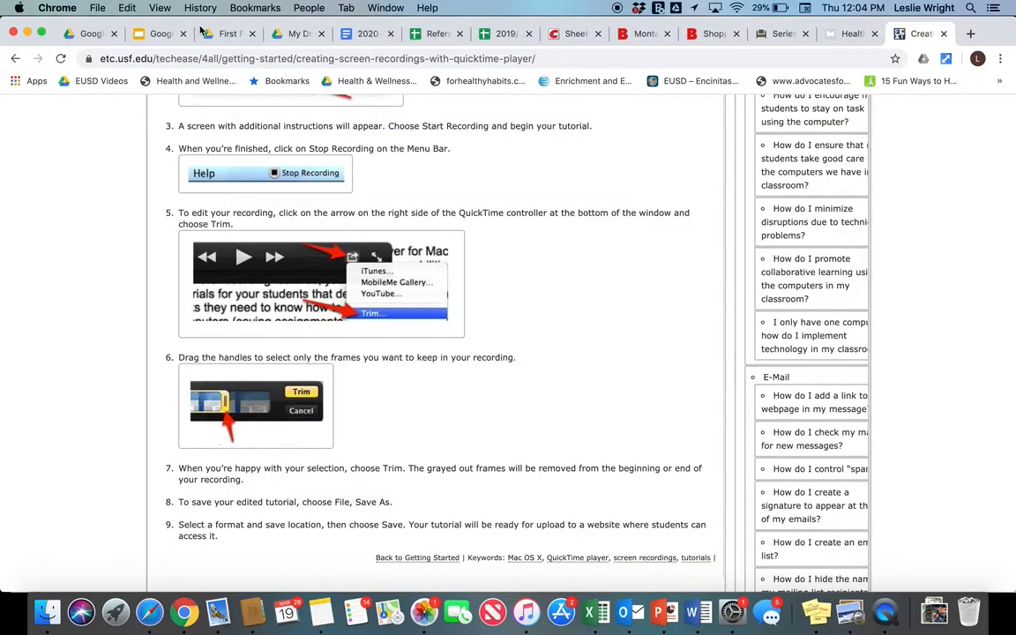
click(149, 33)
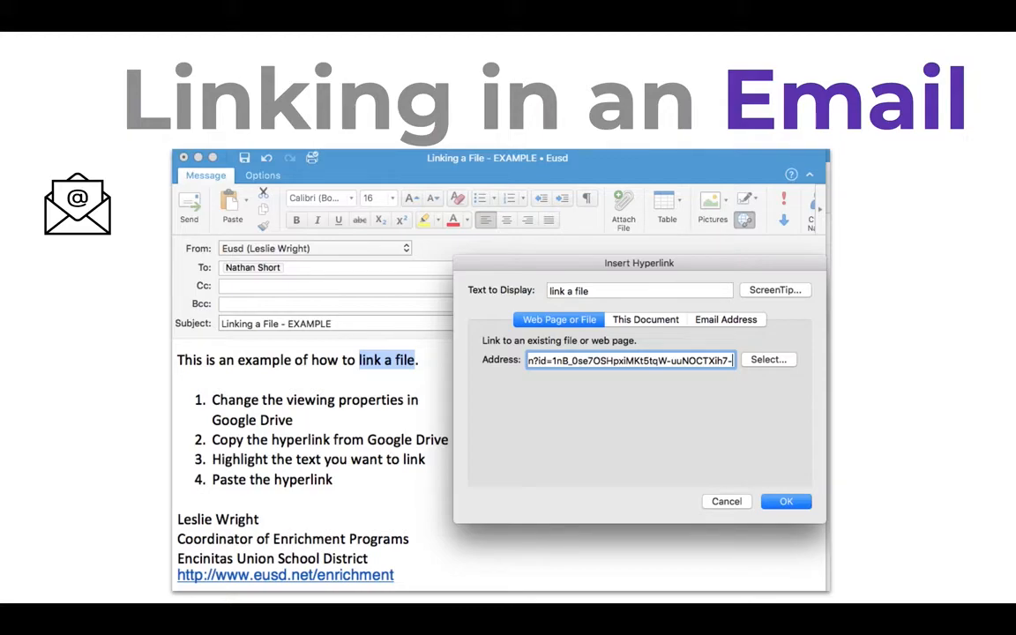
- Exit the slideshow at the Linking in an Email slide and bring the Outlook draft forward
key(Escape)
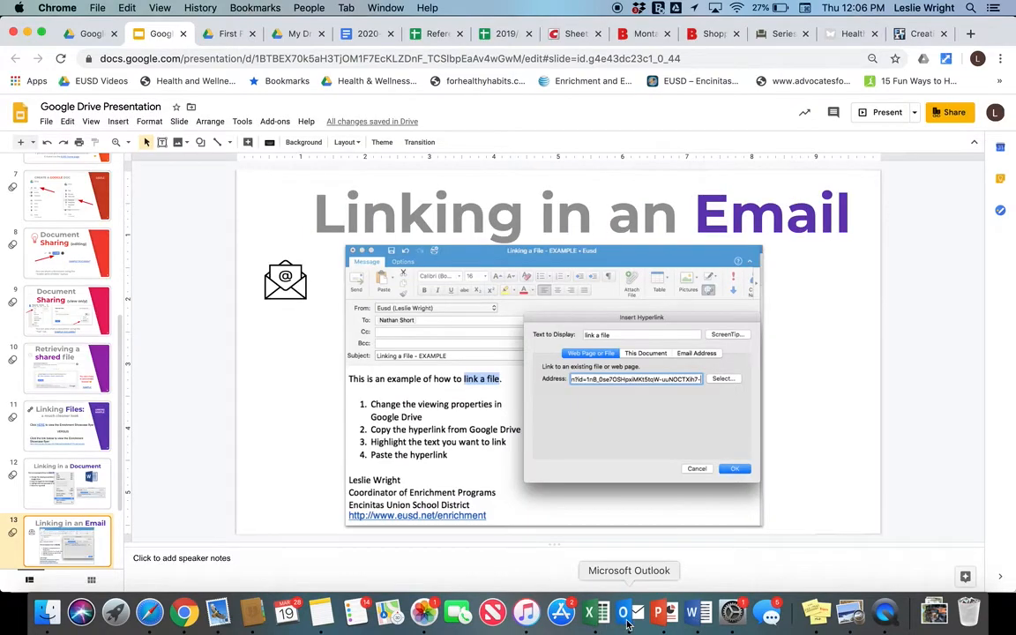
click(623, 612)
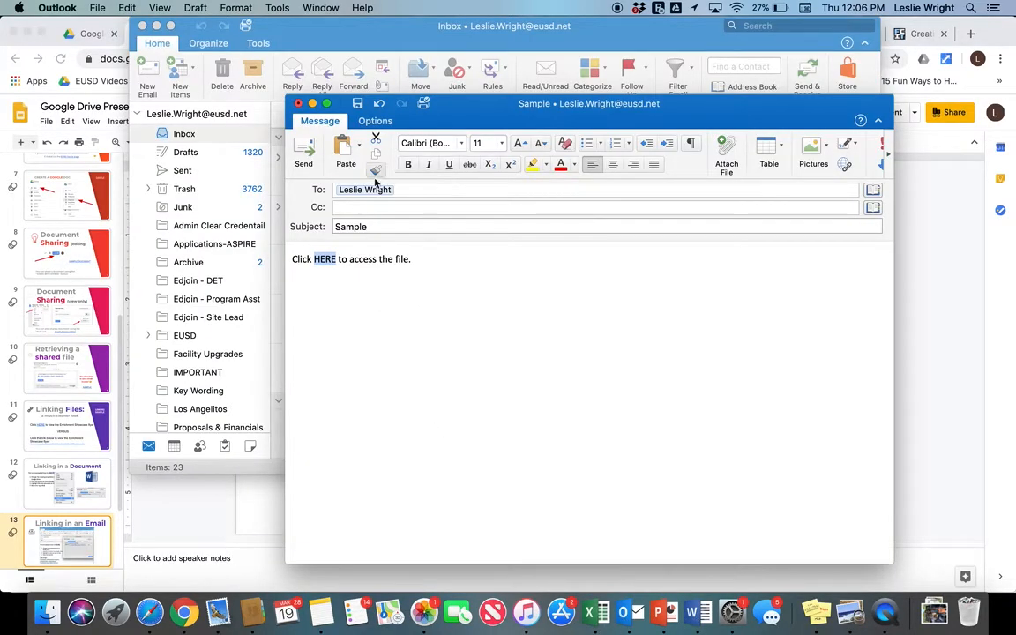
- Hyperlink HERE in the Outlook Sample message to the pasted Drive PDF link and open it
click(318, 273)
double_click(324, 258)
right_click(326, 261)
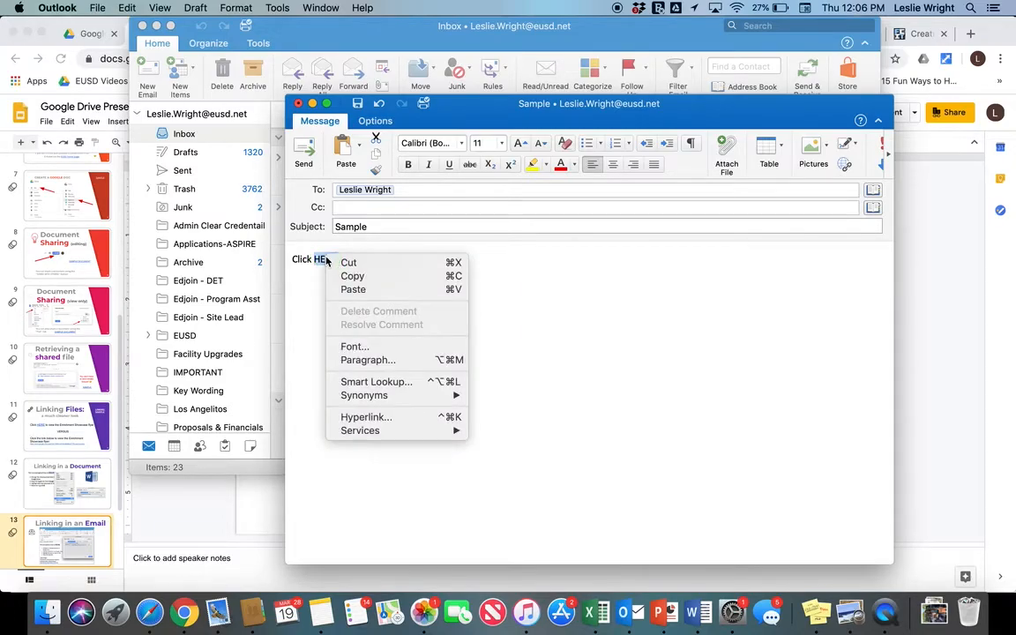
click(366, 417)
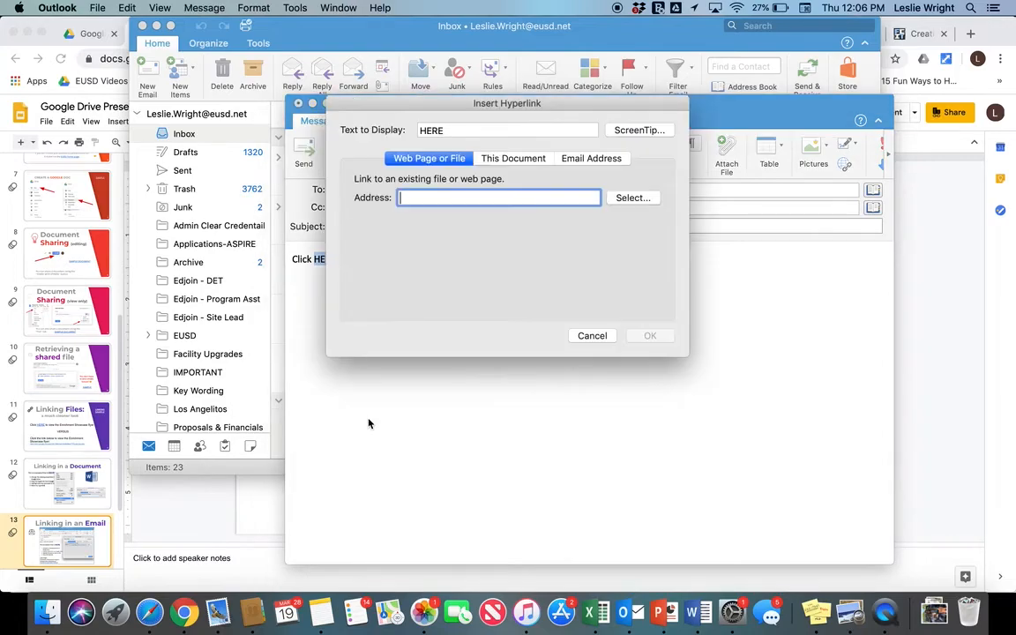
right_click(410, 198)
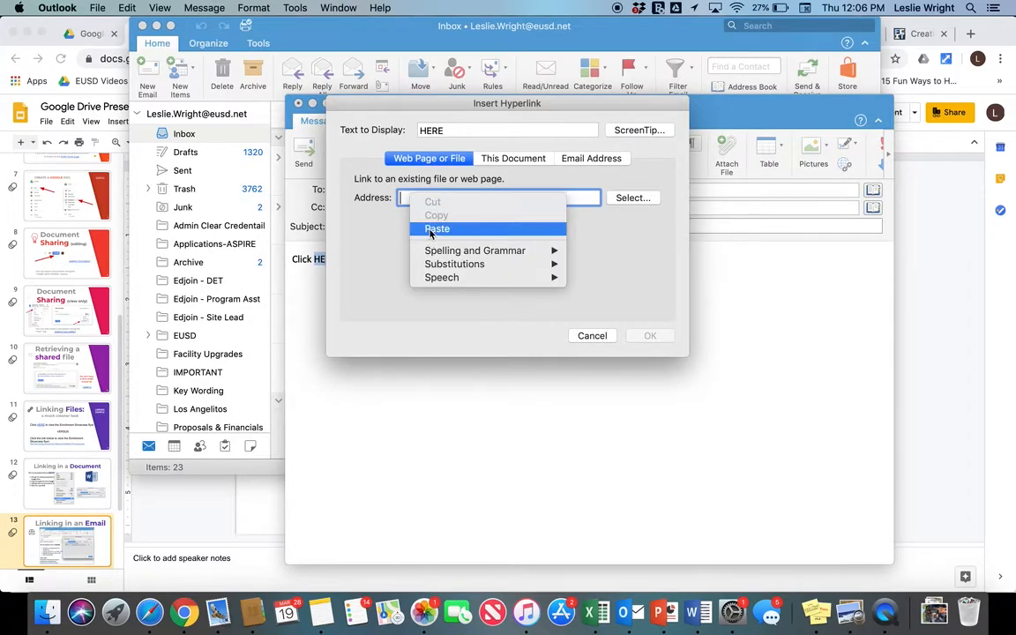
click(435, 230)
click(654, 337)
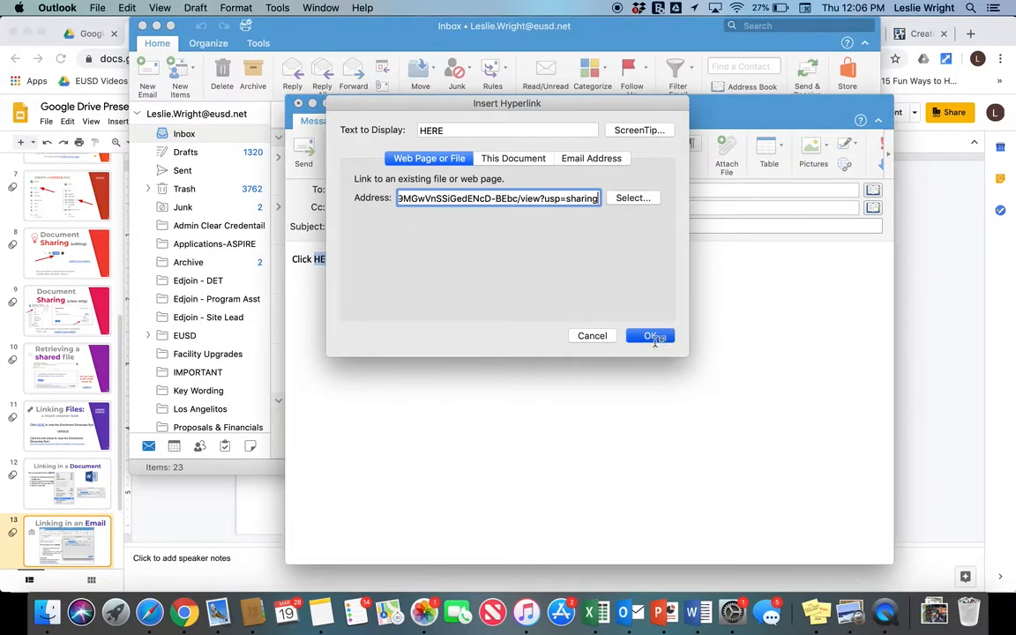
click(431, 329)
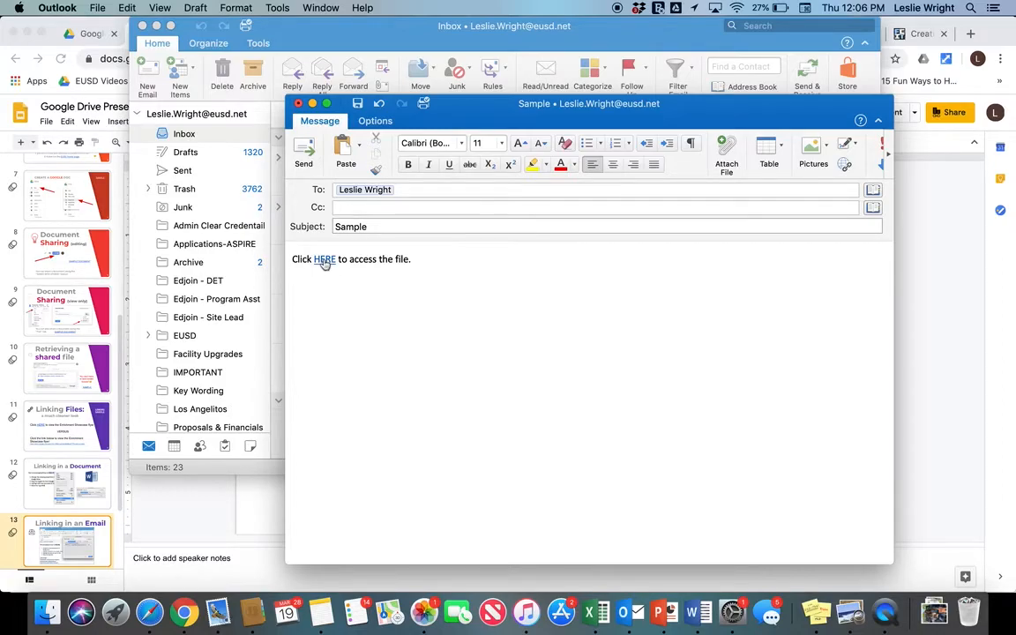
click(323, 261)
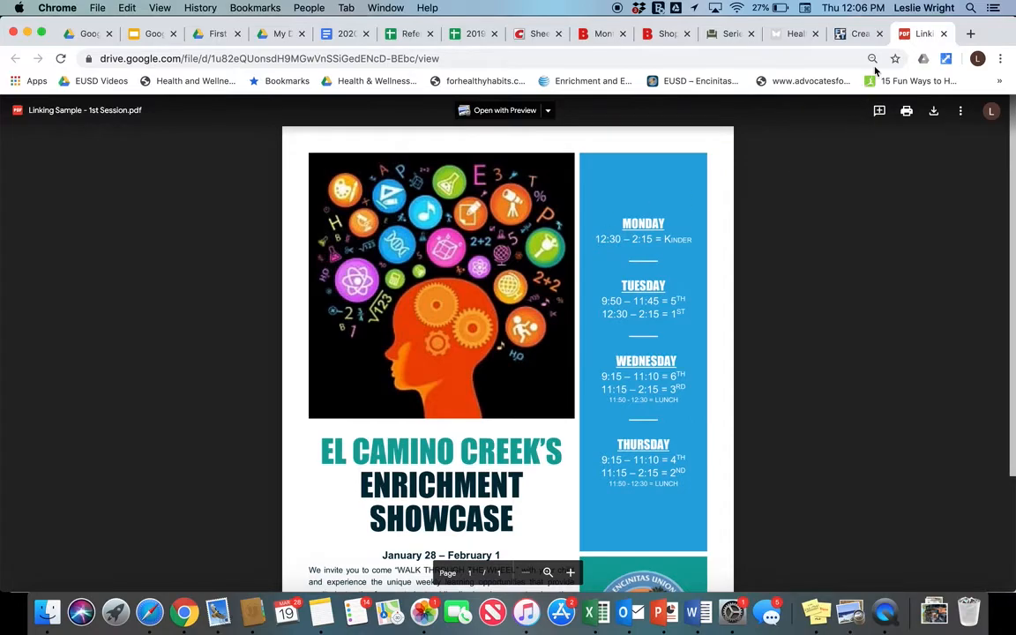
- Close the PDF tab and start presenting the Google Drive Presentation full screen
click(944, 35)
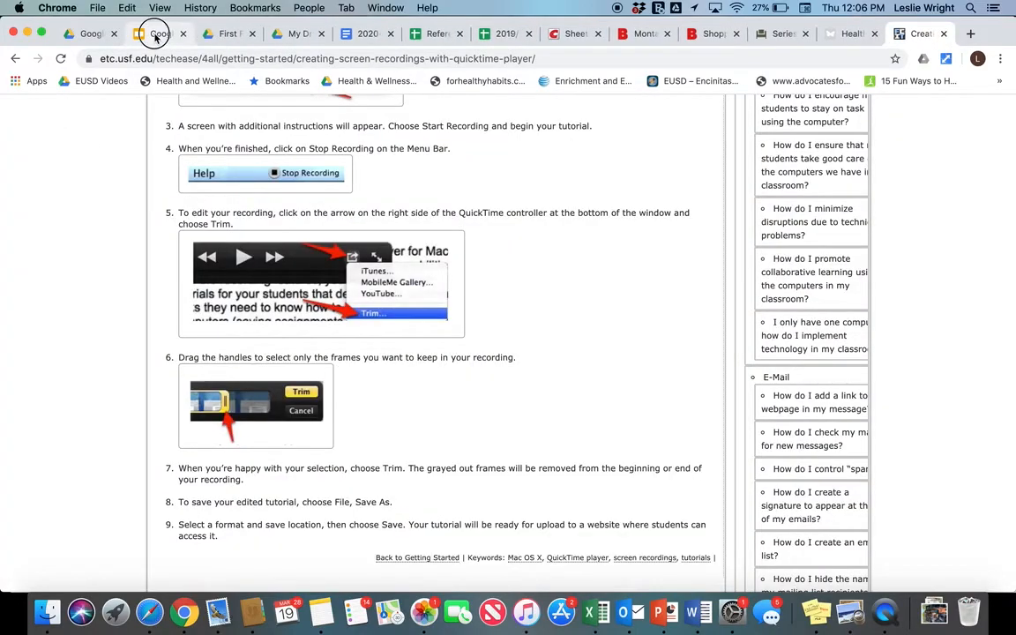
click(146, 35)
click(91, 120)
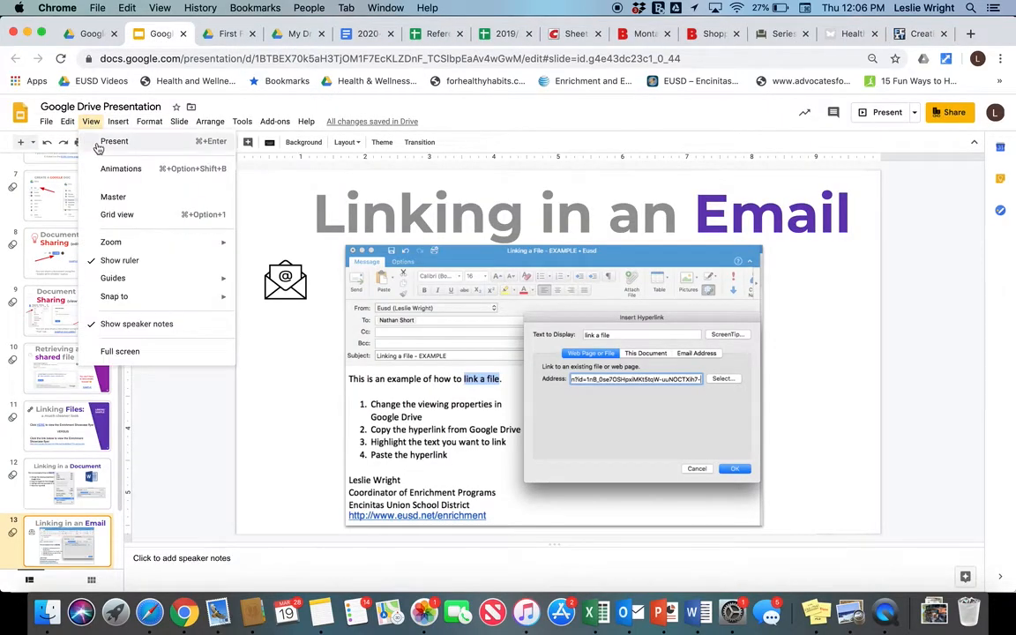
click(102, 143)
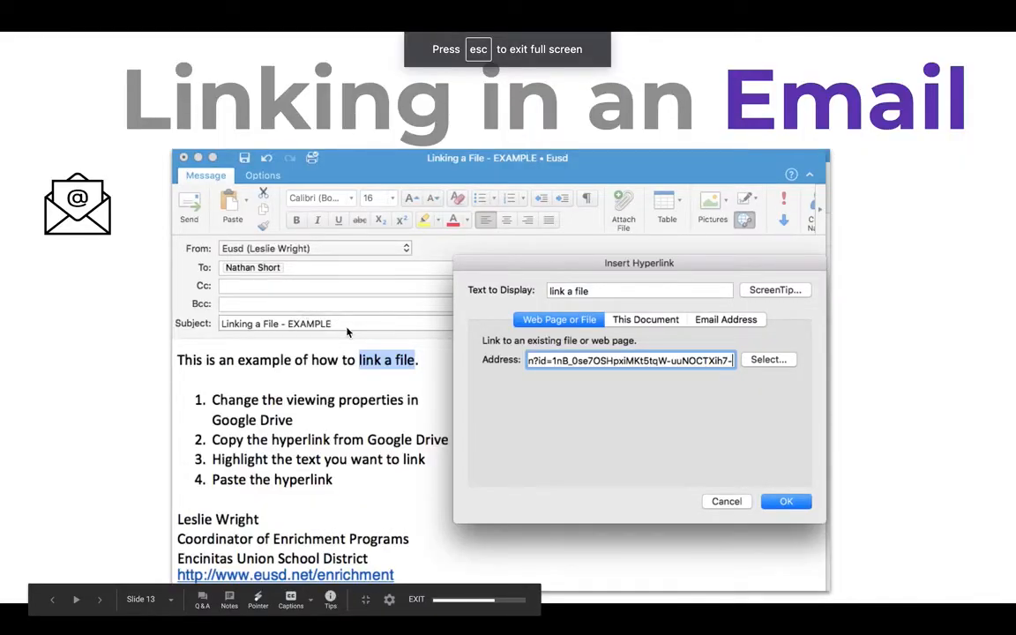
- Advance to the Let's Play! slide, end the show, and open a new browser tab
click(346, 328)
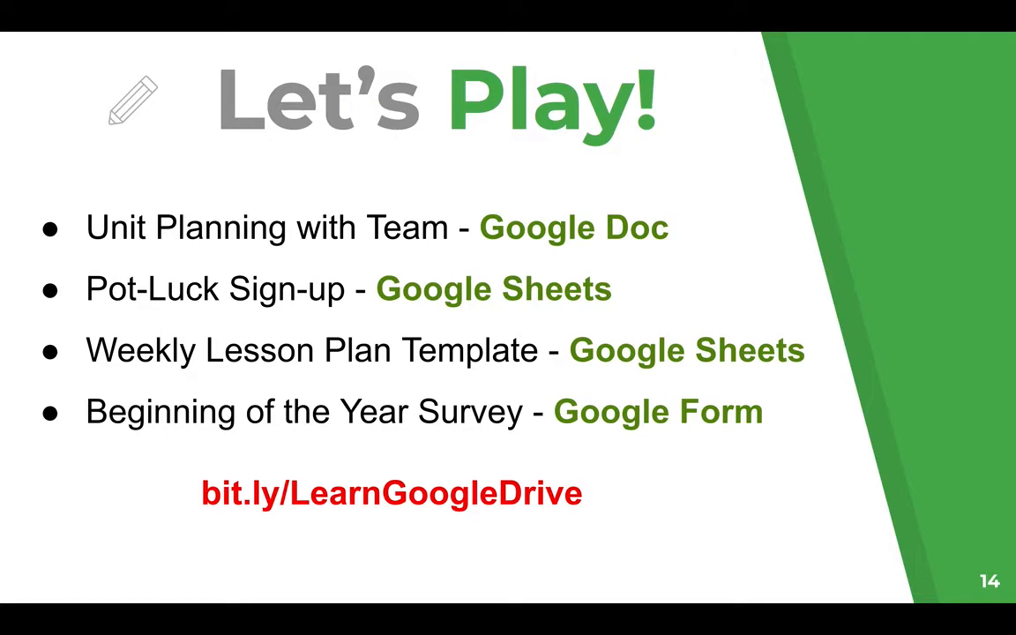
key(Escape)
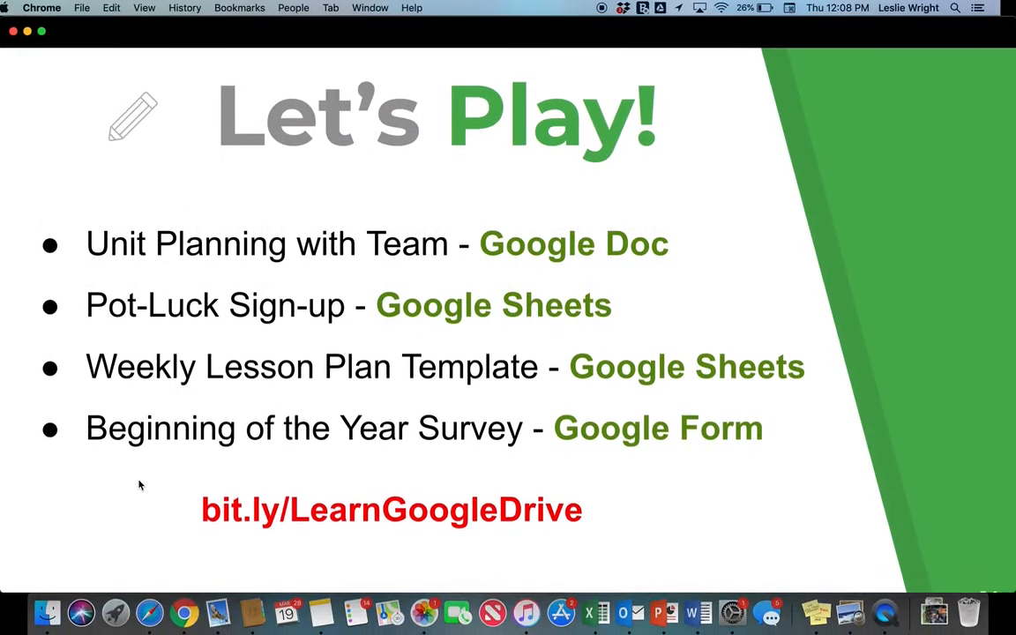
key(super+t)
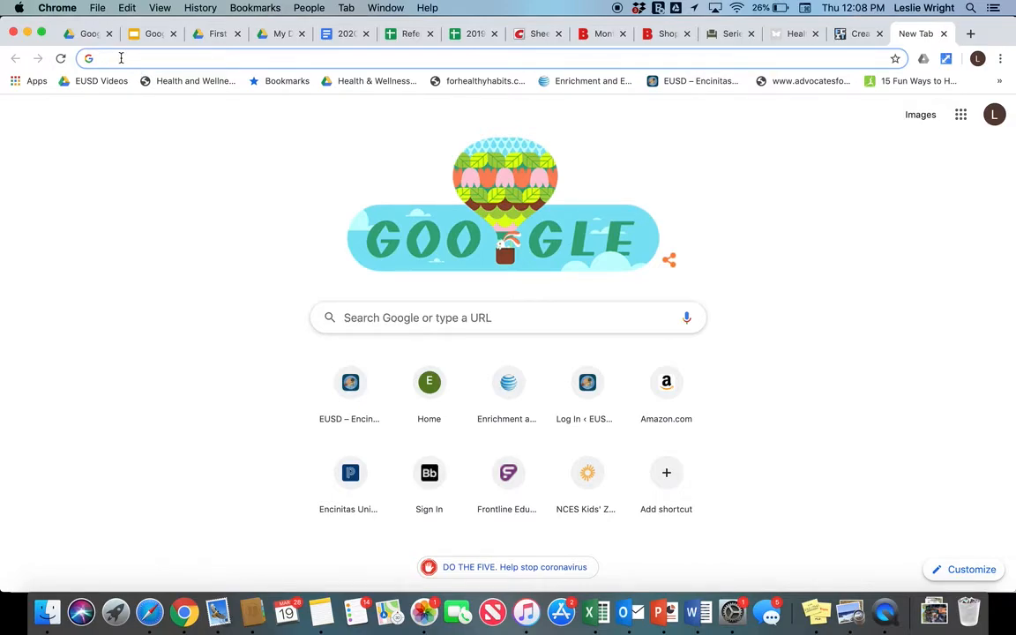
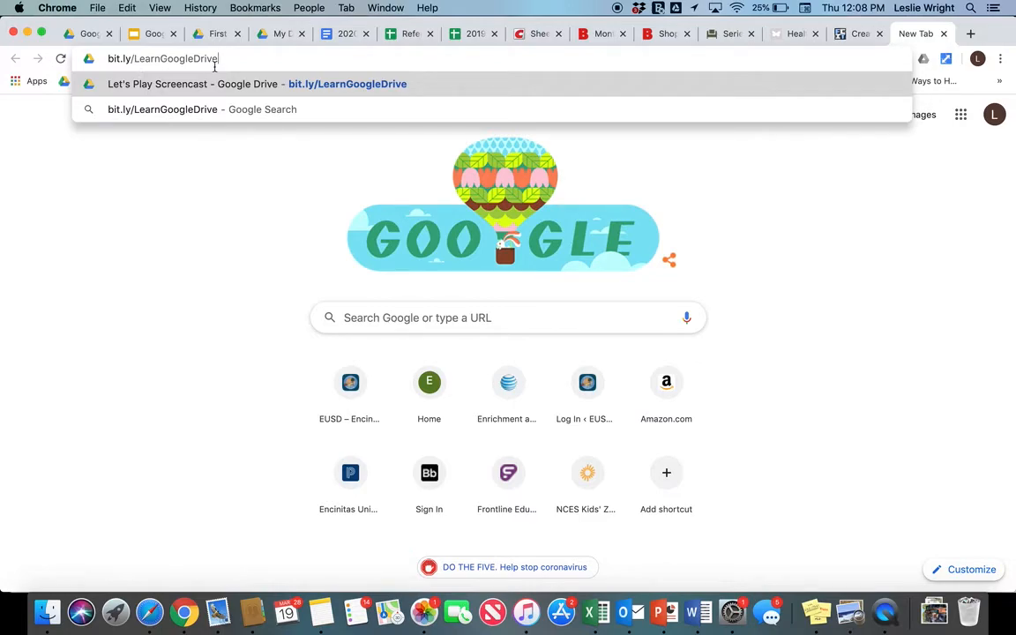
key(Return)
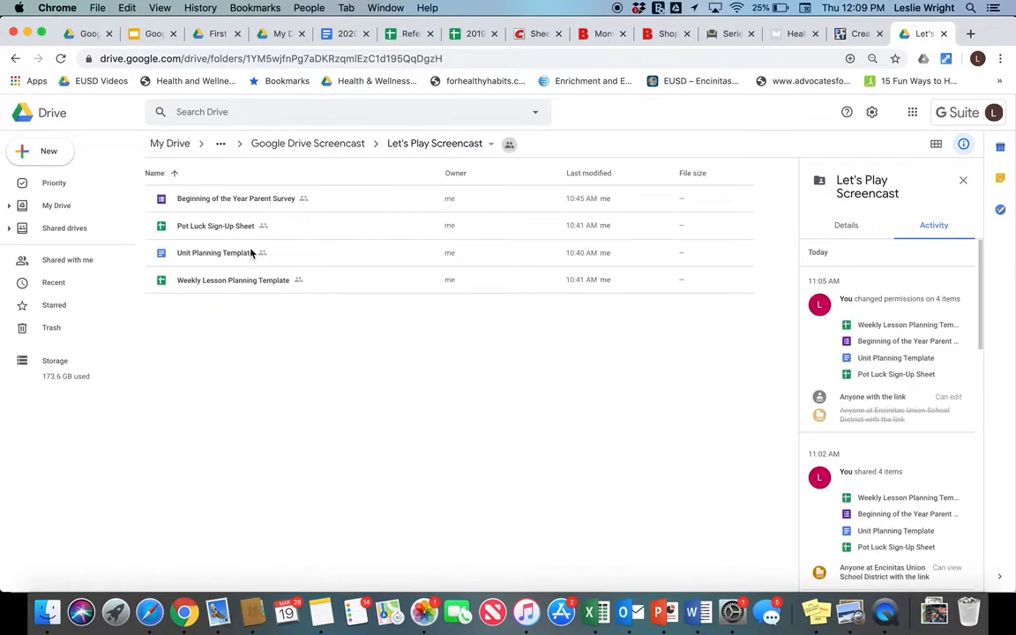
- Review the Let's Play Screencast folder's link sharing, then open the Beginning of the Year Parent Survey
click(491, 146)
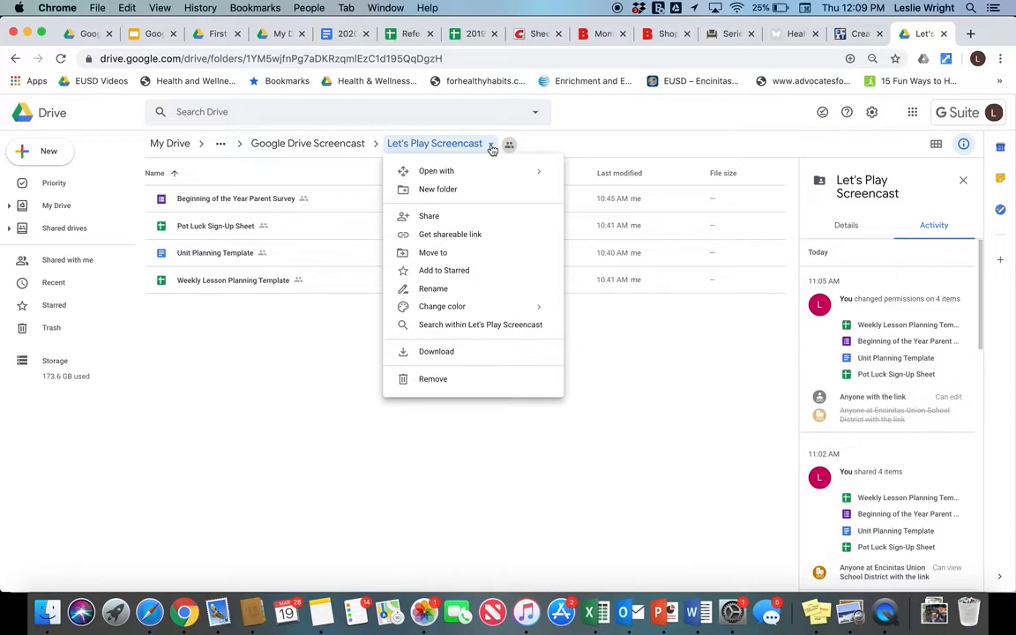
click(430, 221)
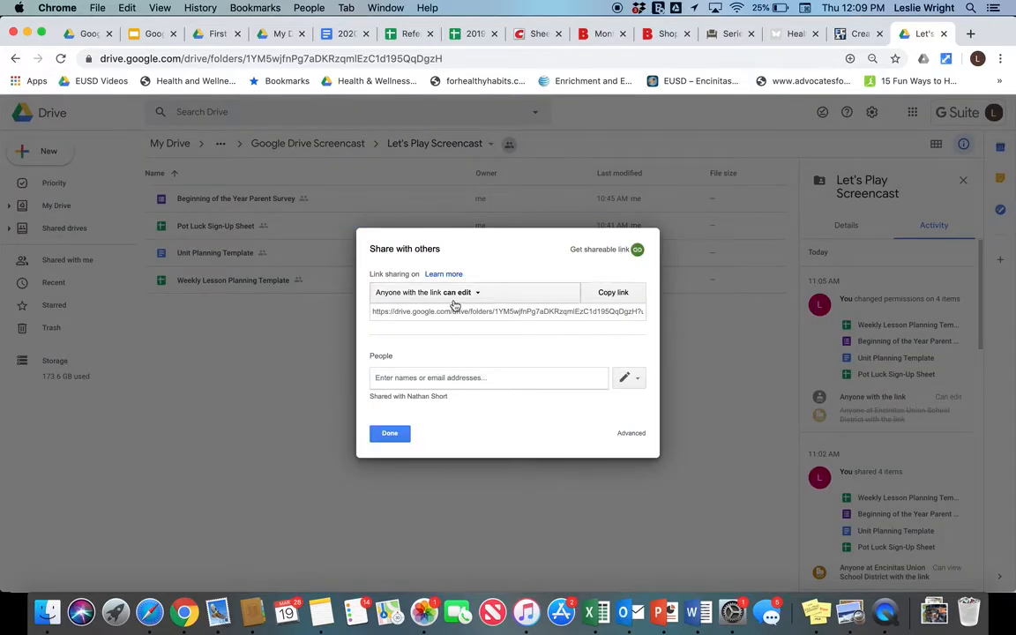
click(391, 433)
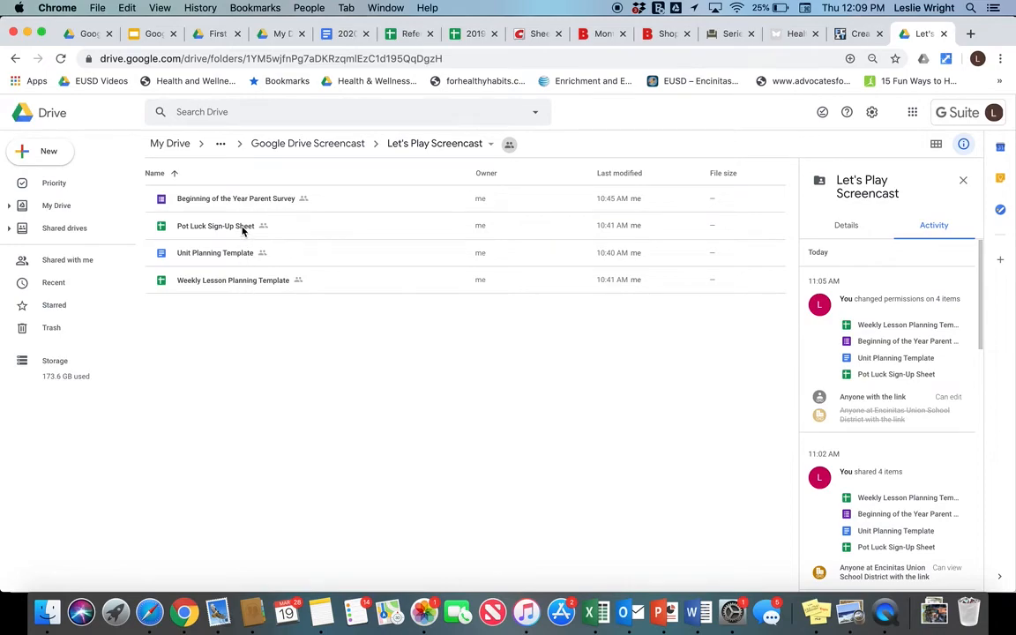
double_click(216, 200)
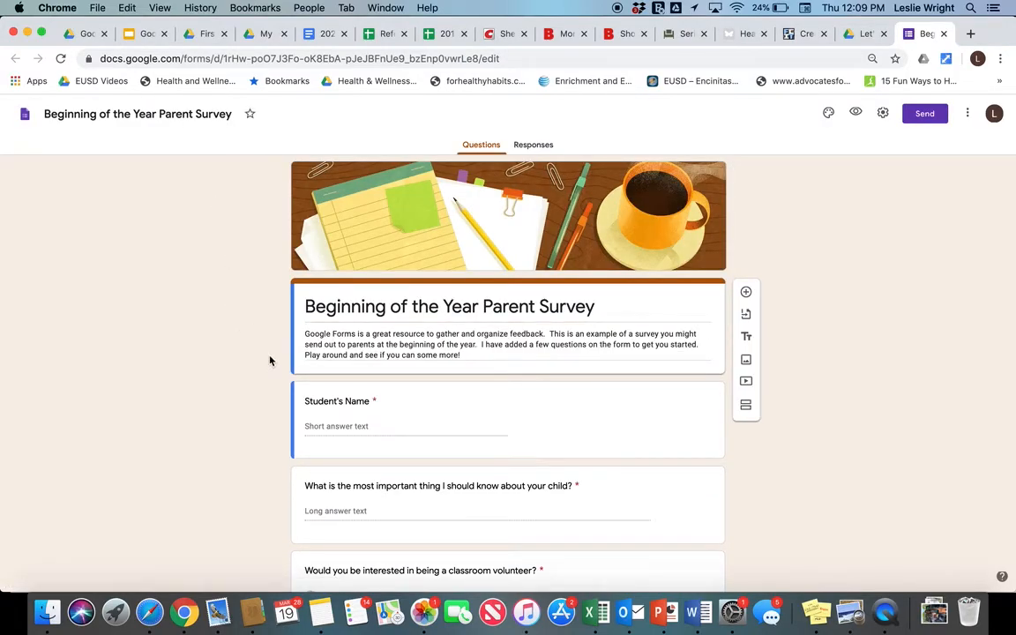
- Select the final 1-10 linear scale question, 'I hate school' to 'I love school'
scroll(261, 322, down, 2)
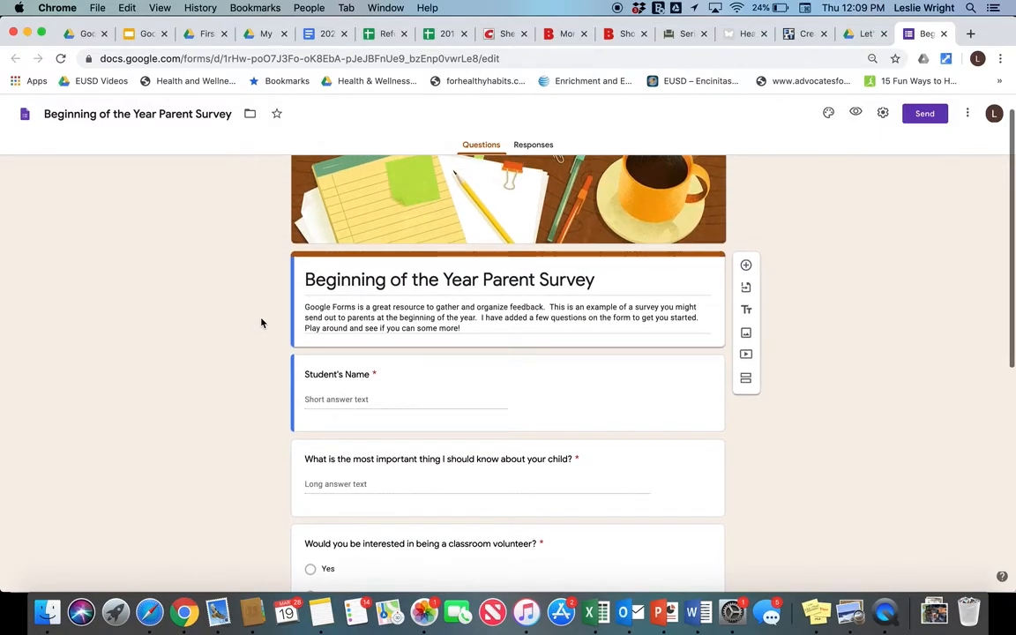
scroll(261, 323, up, 2)
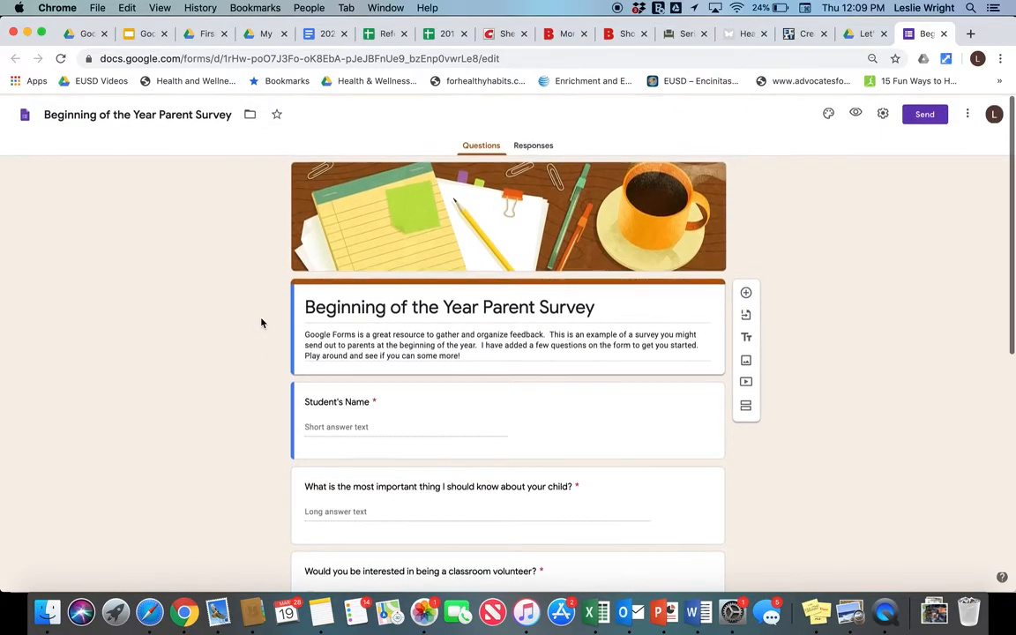
scroll(261, 323, down, 5)
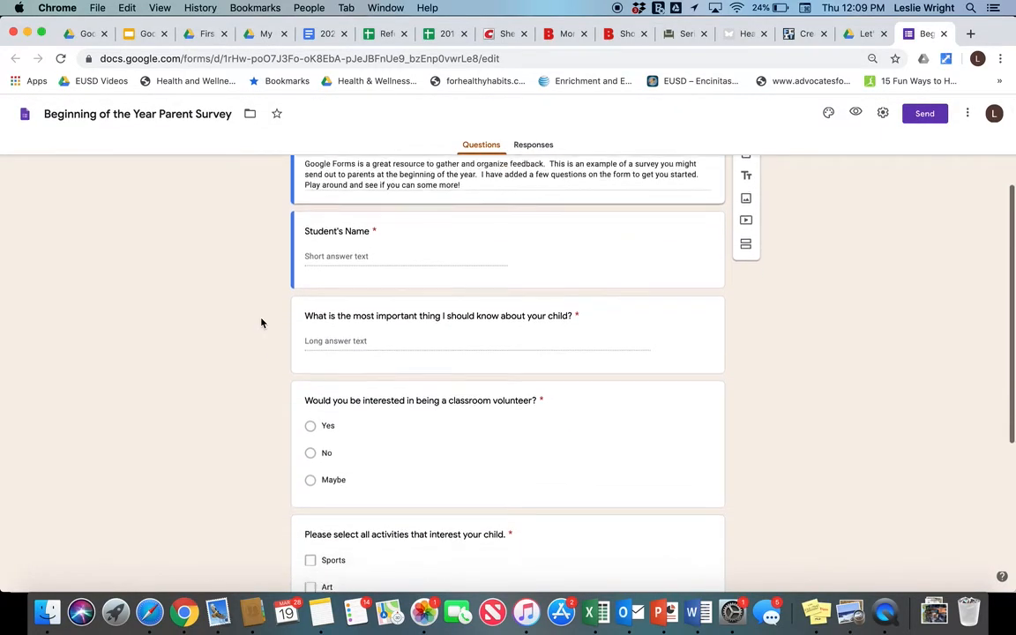
scroll(261, 322, down, 1)
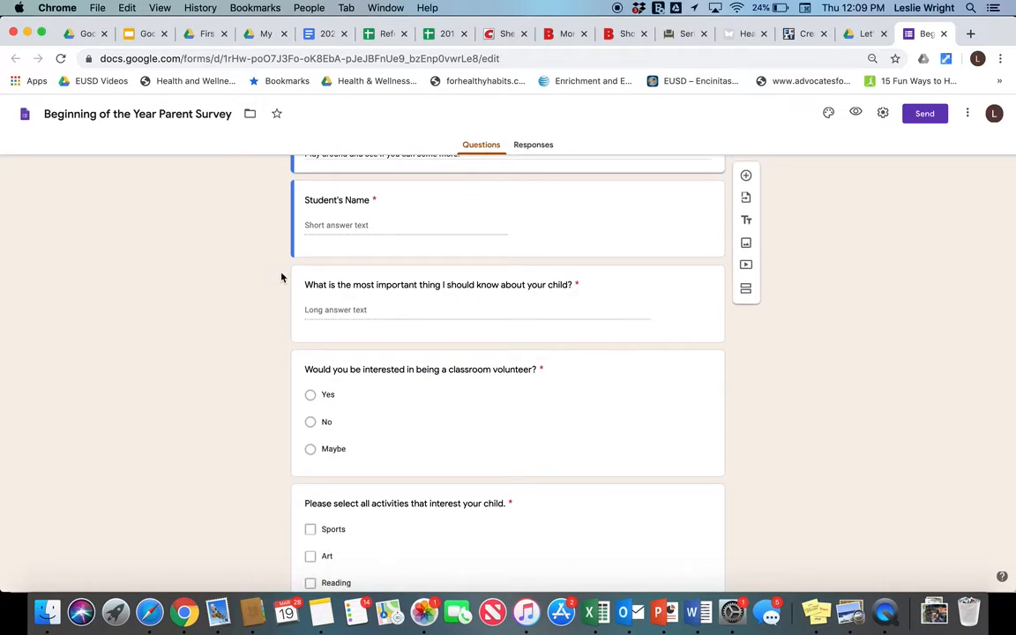
scroll(261, 322, down, 3)
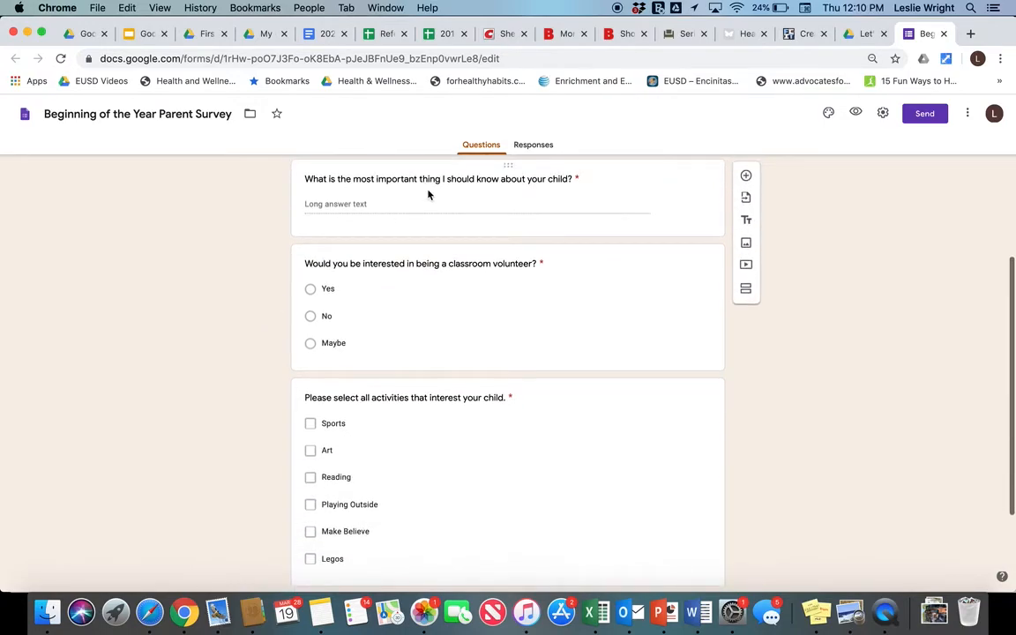
scroll(269, 248, up, 3)
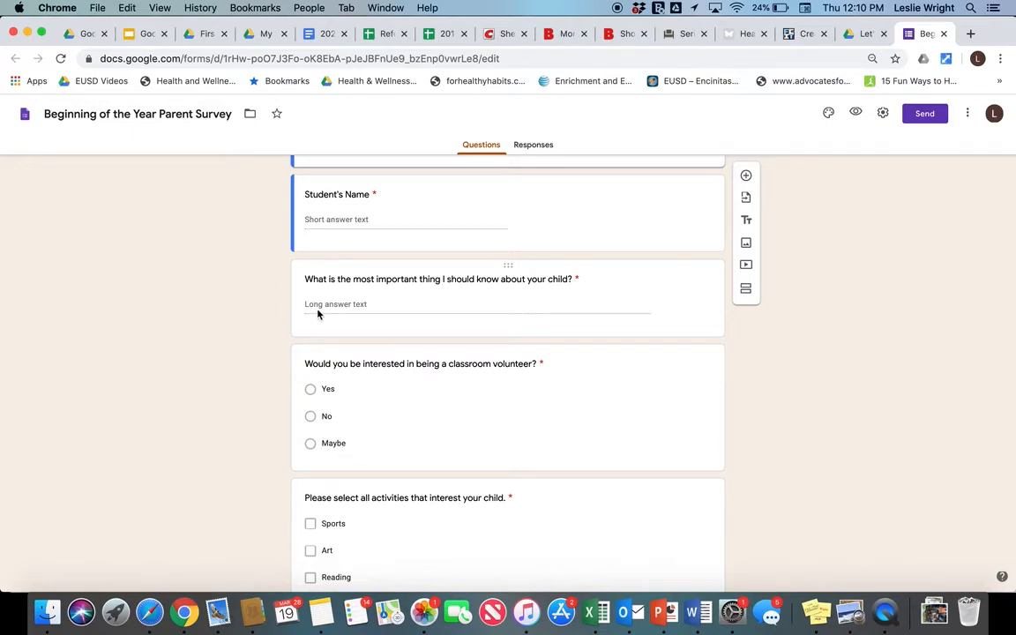
scroll(281, 341, down, 3)
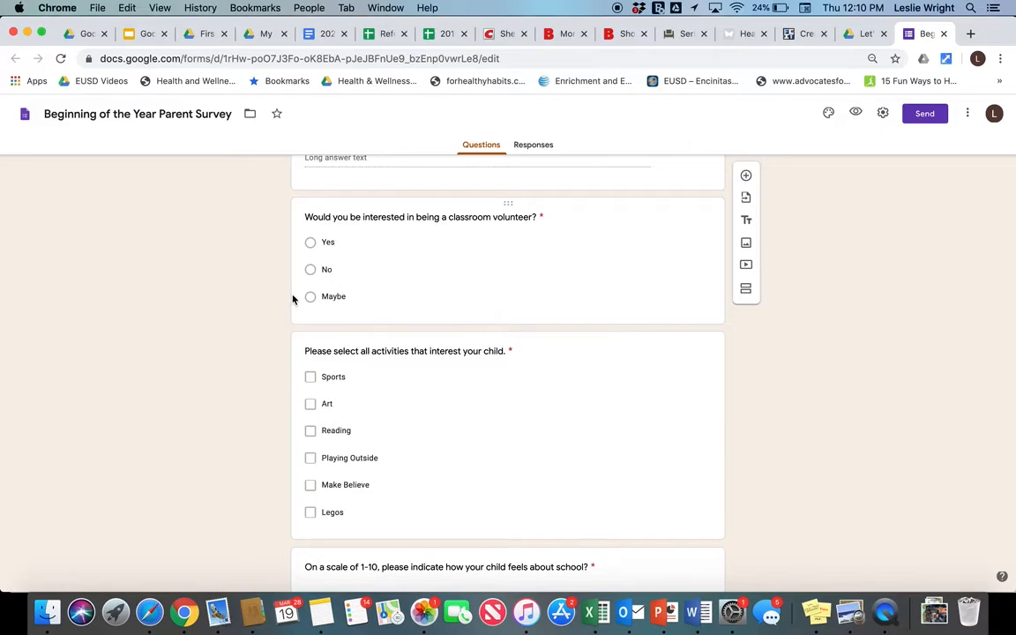
scroll(292, 297, down, 2)
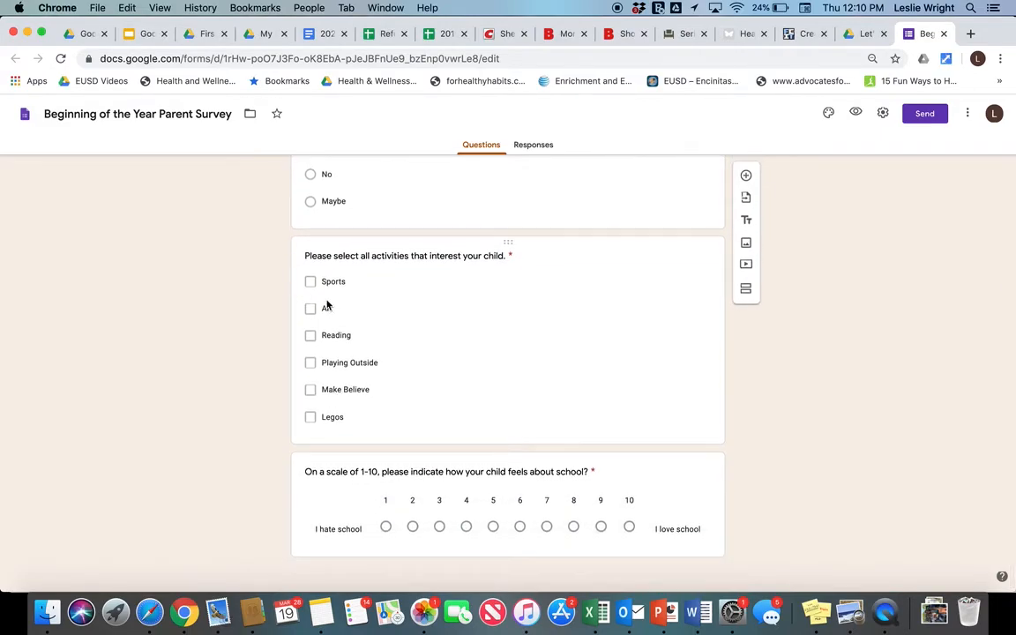
scroll(326, 303, up, 2)
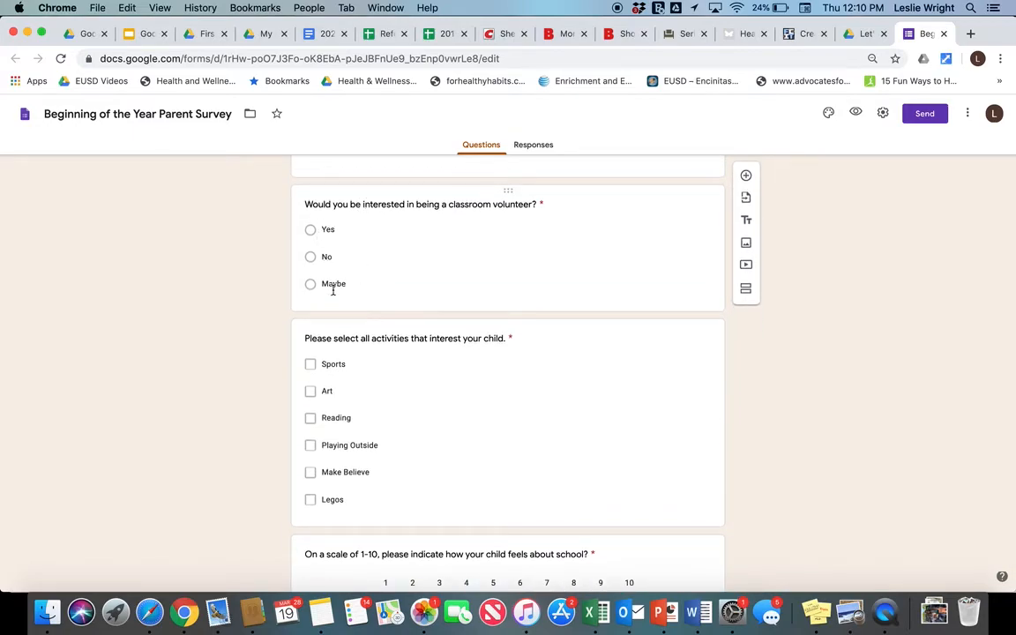
scroll(317, 349, down, 2)
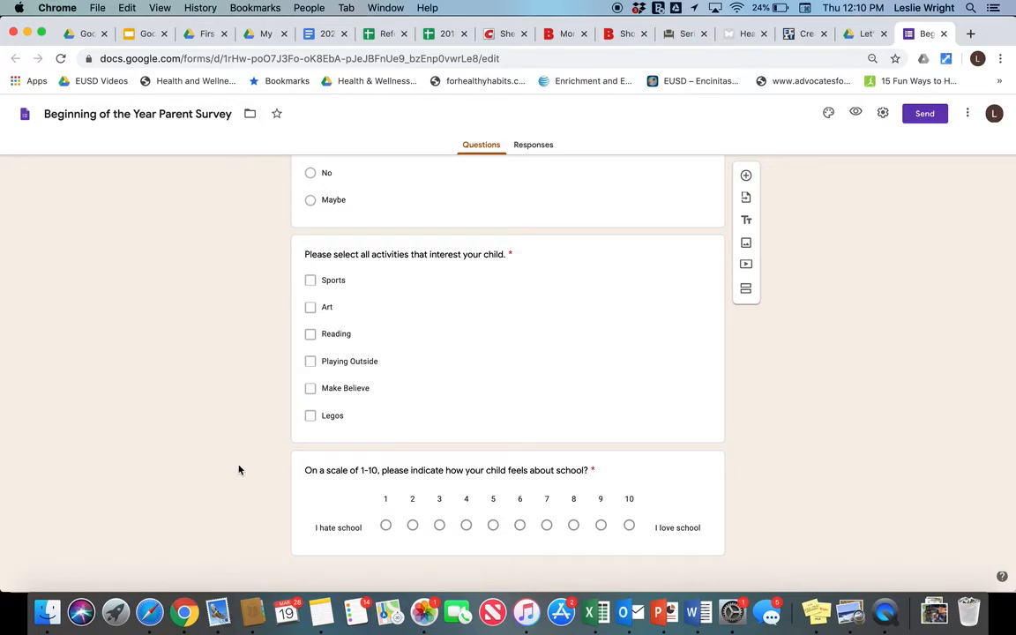
click(679, 480)
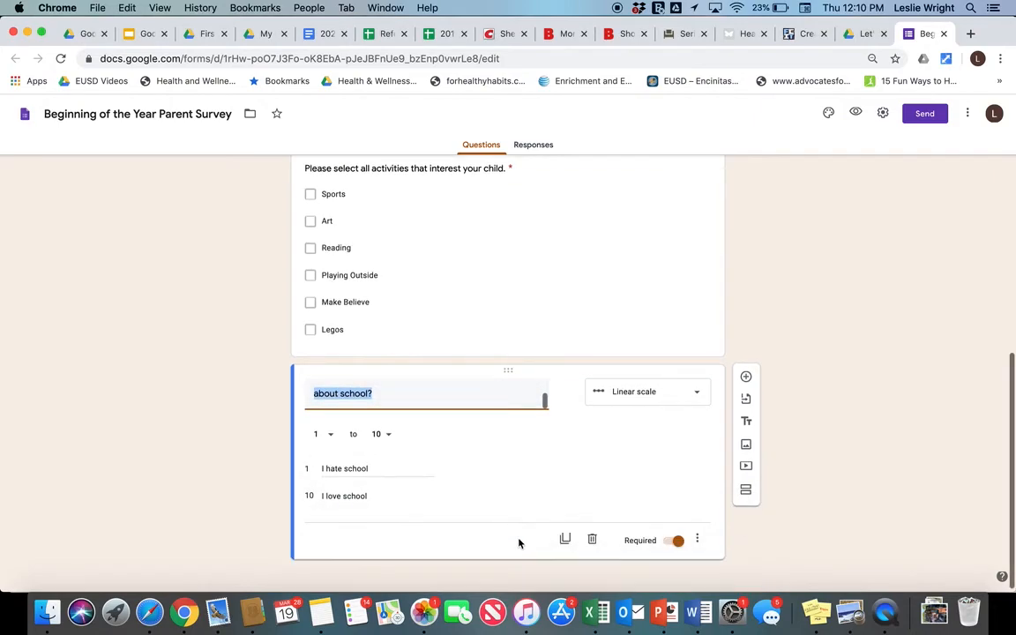
- Add a multiple-choice question 'How does your child learn best?' below the scale question
click(745, 377)
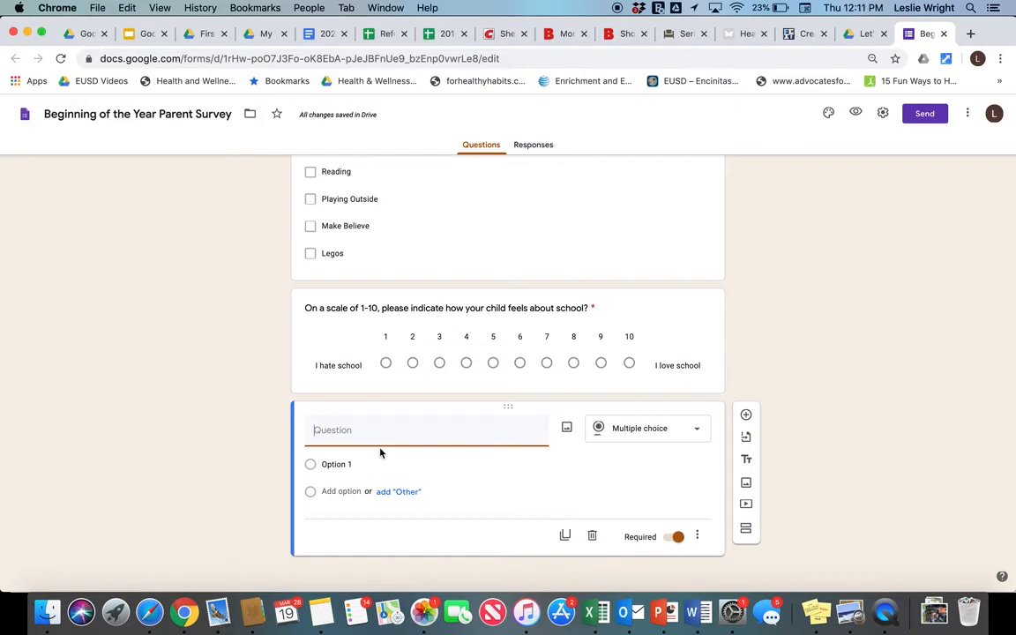
text(How does your child learn best?)
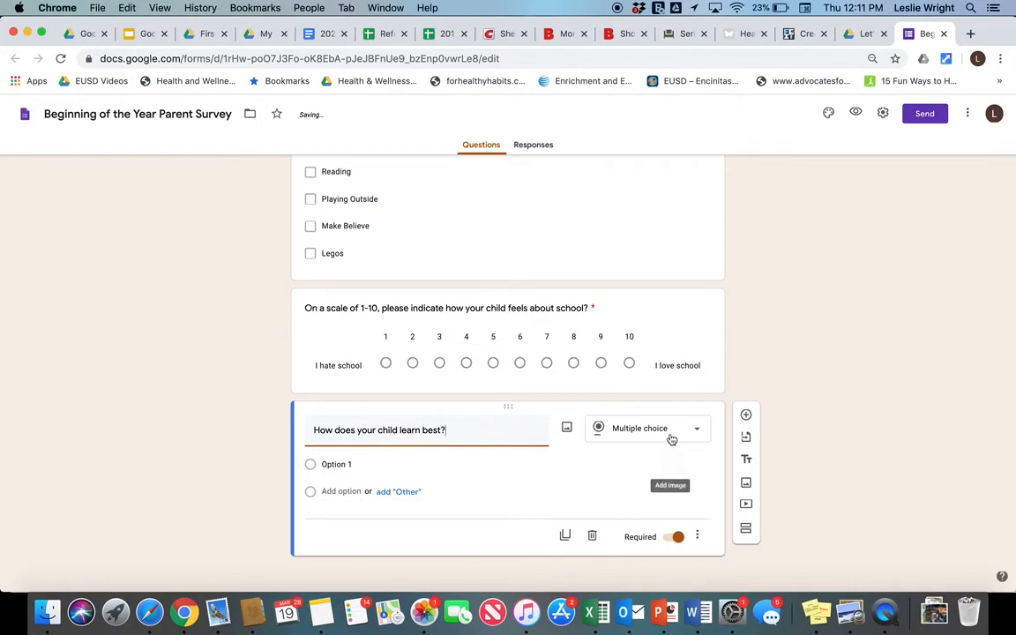
click(696, 432)
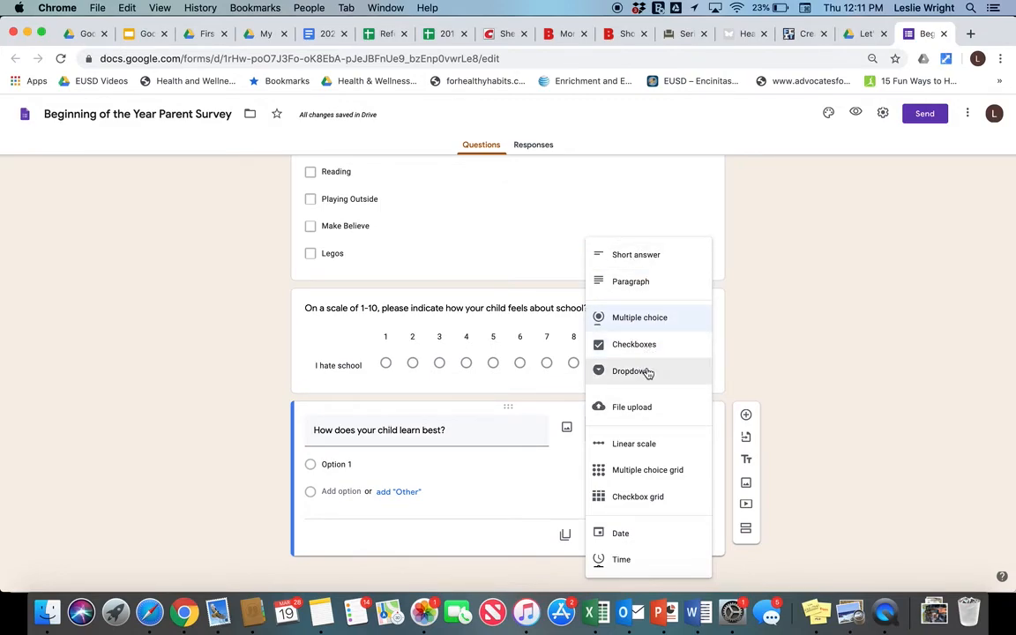
click(639, 319)
- Give it the answer choices Visual, Auditory, a third option and Other
text(Visual)
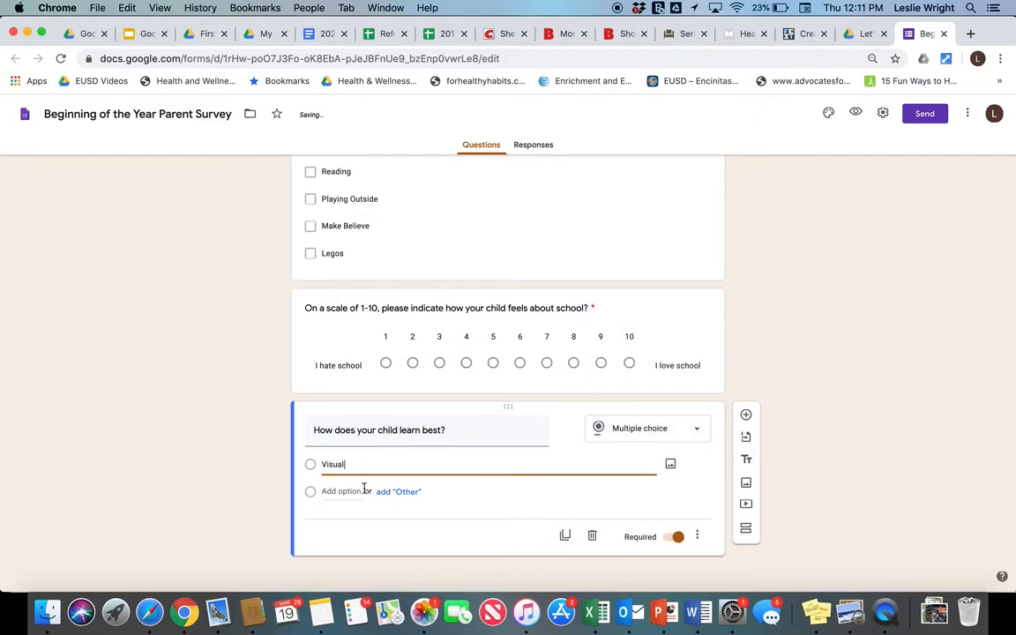
click(366, 490)
text(Auditory)
click(341, 517)
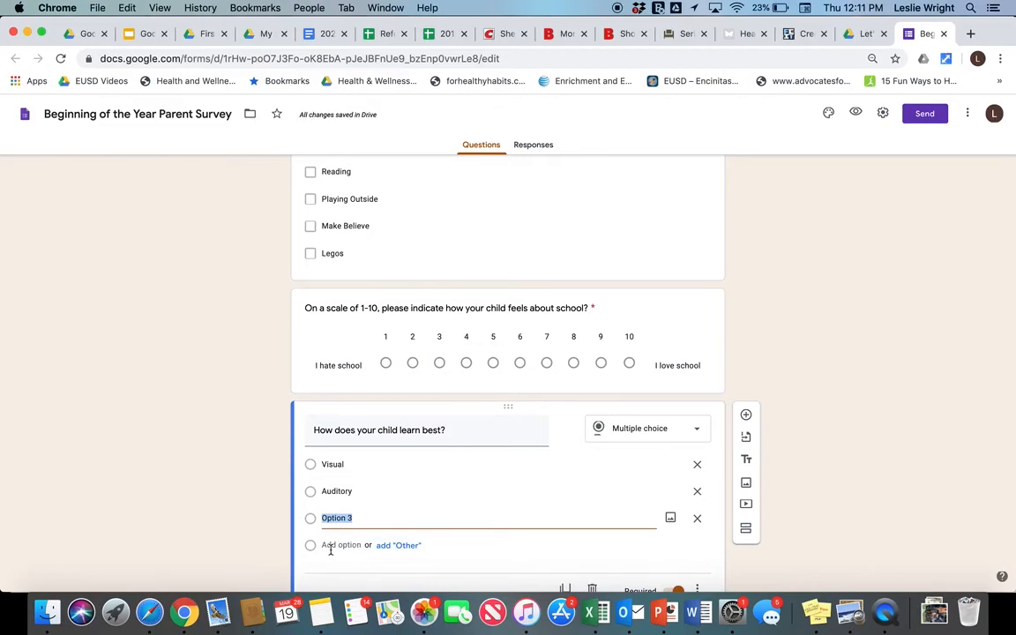
scroll(351, 538, down, 1)
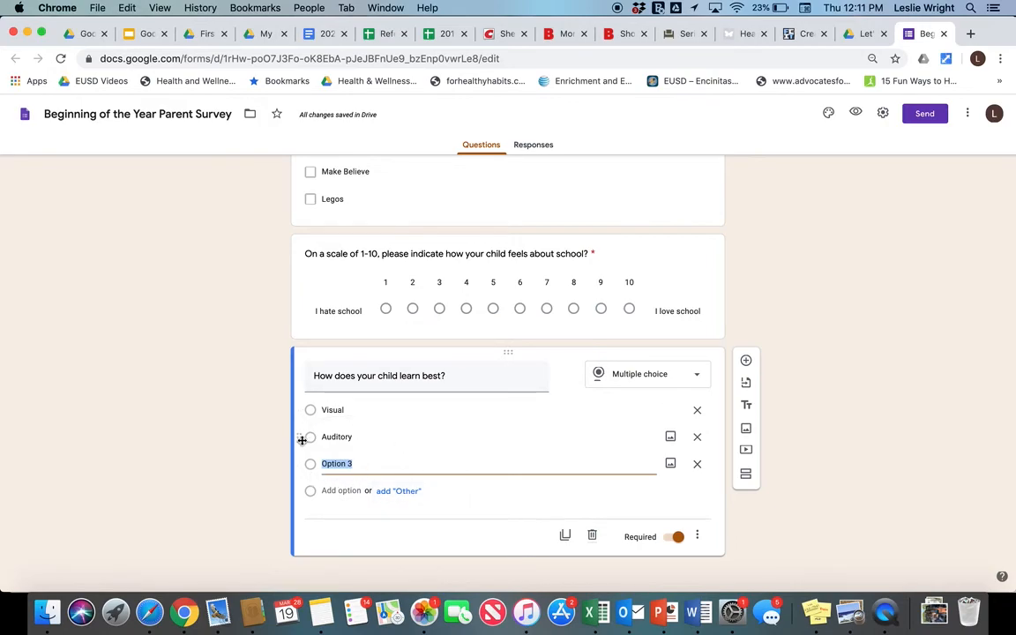
click(400, 492)
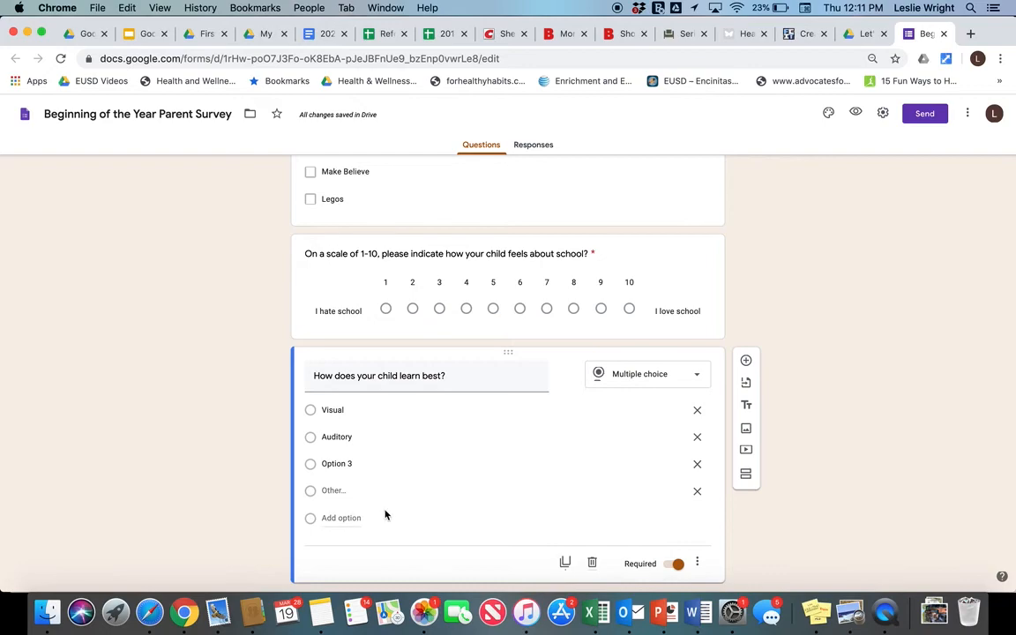
scroll(388, 513, up, 15)
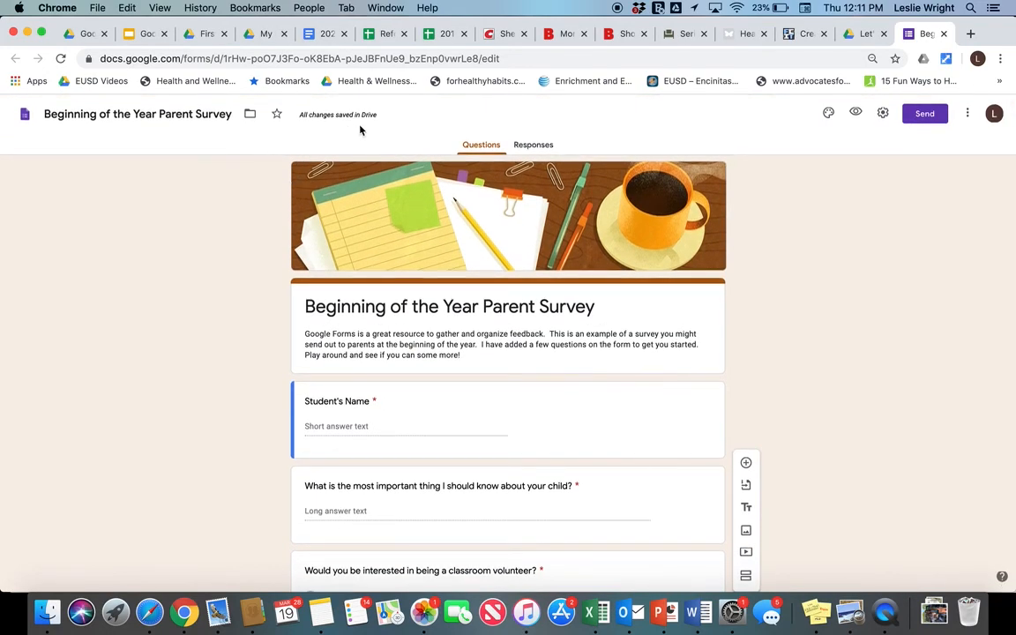
- Check the form's share link and Responses, then close it to return to the Let's Play Screencast folder
click(925, 114)
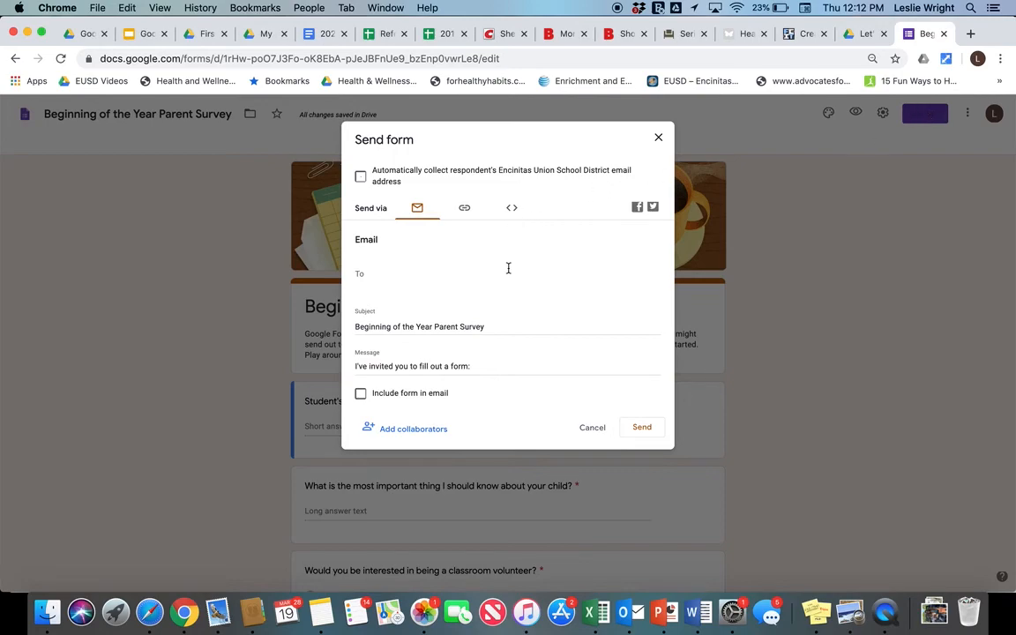
click(464, 209)
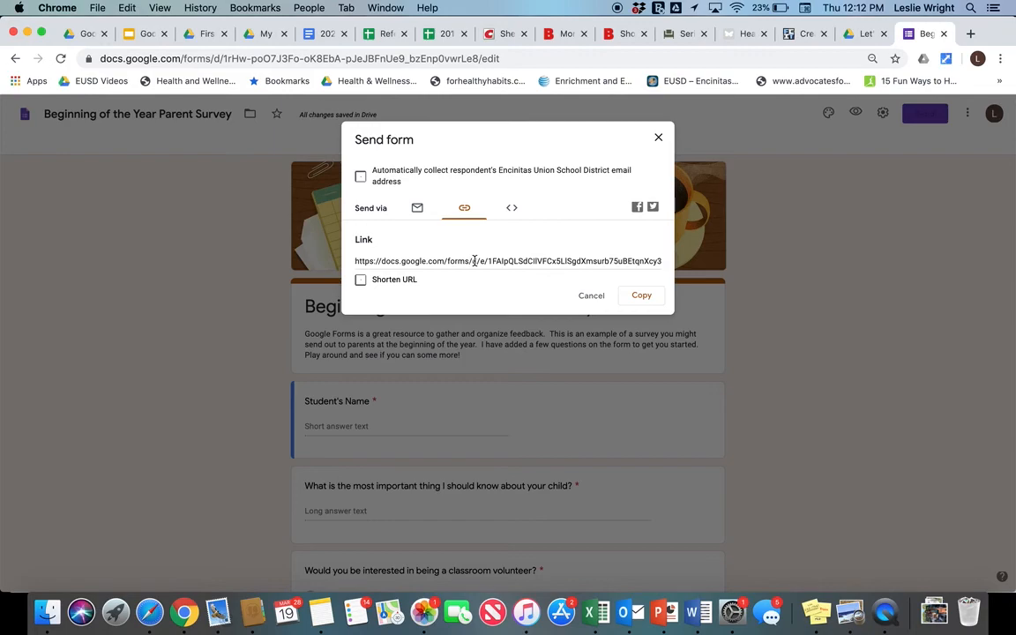
click(658, 138)
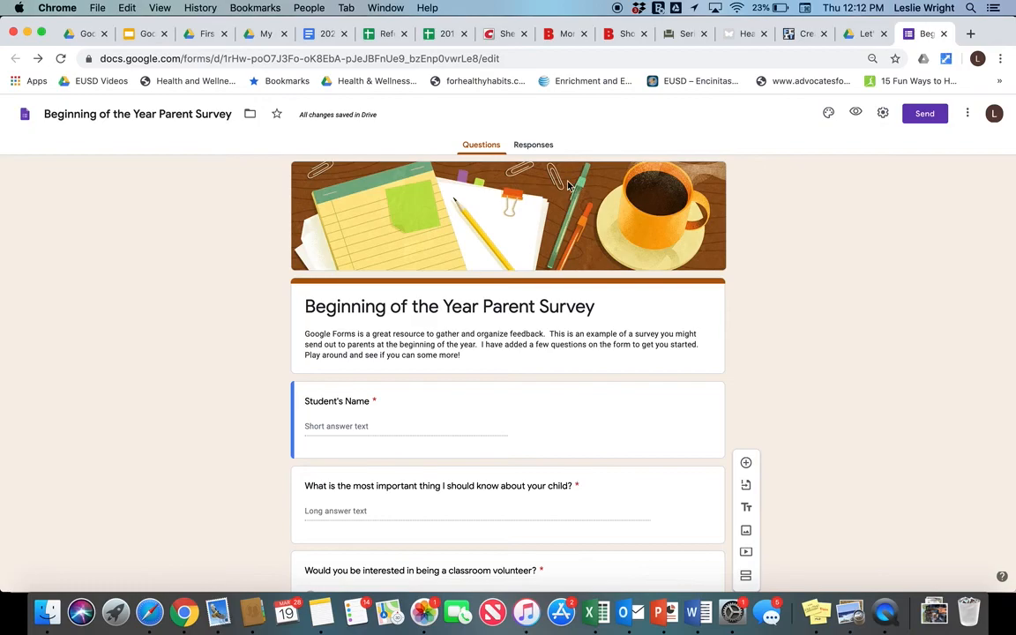
click(533, 146)
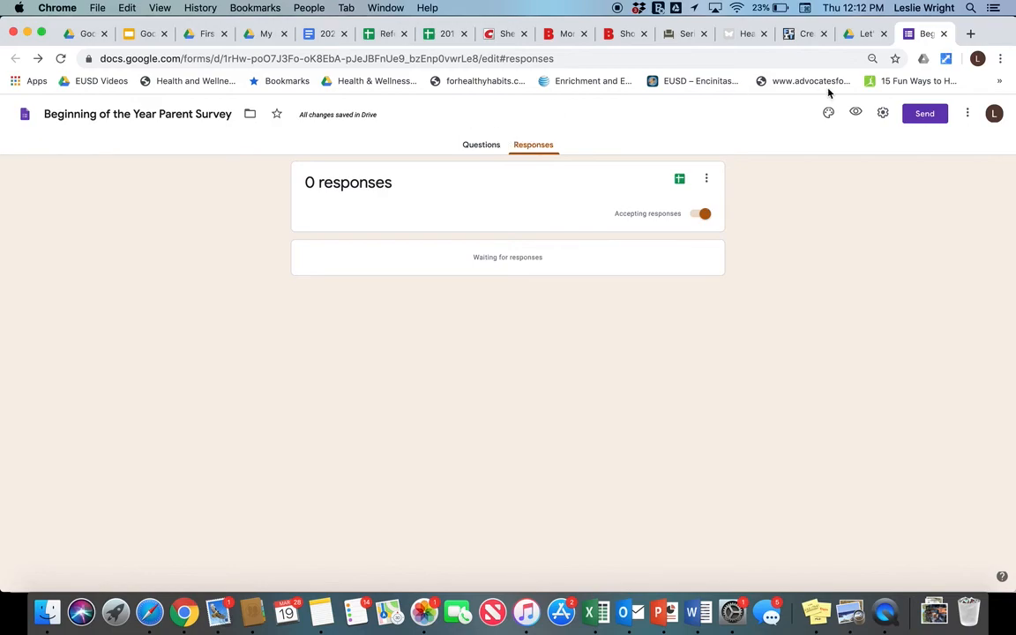
click(942, 33)
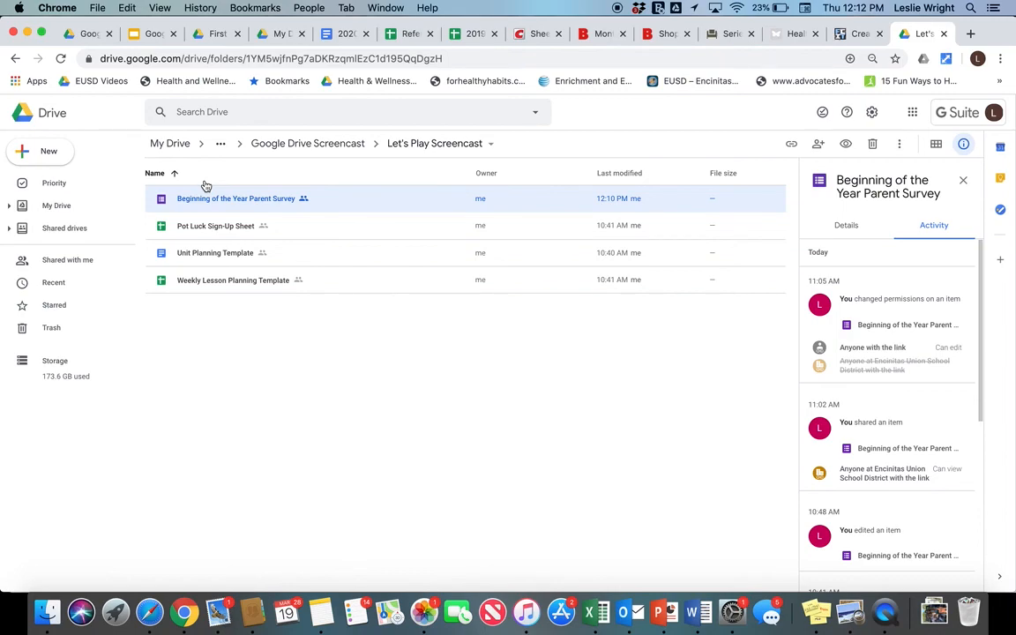
- Present the Google Drive Presentation full screen and advance to the Let's Play! slide
click(143, 33)
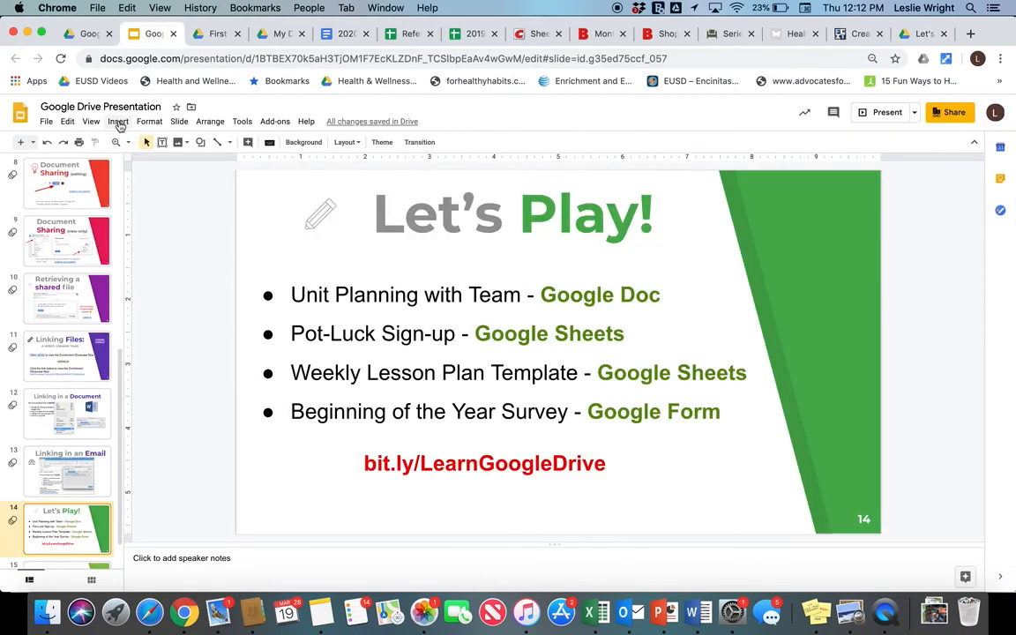
click(92, 122)
click(111, 141)
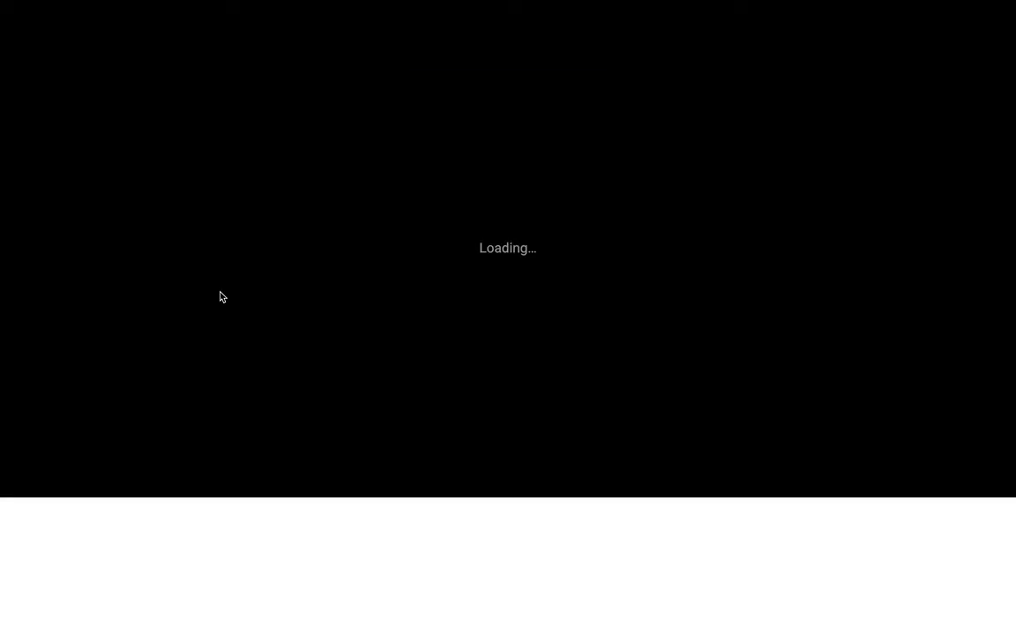
key(Right)
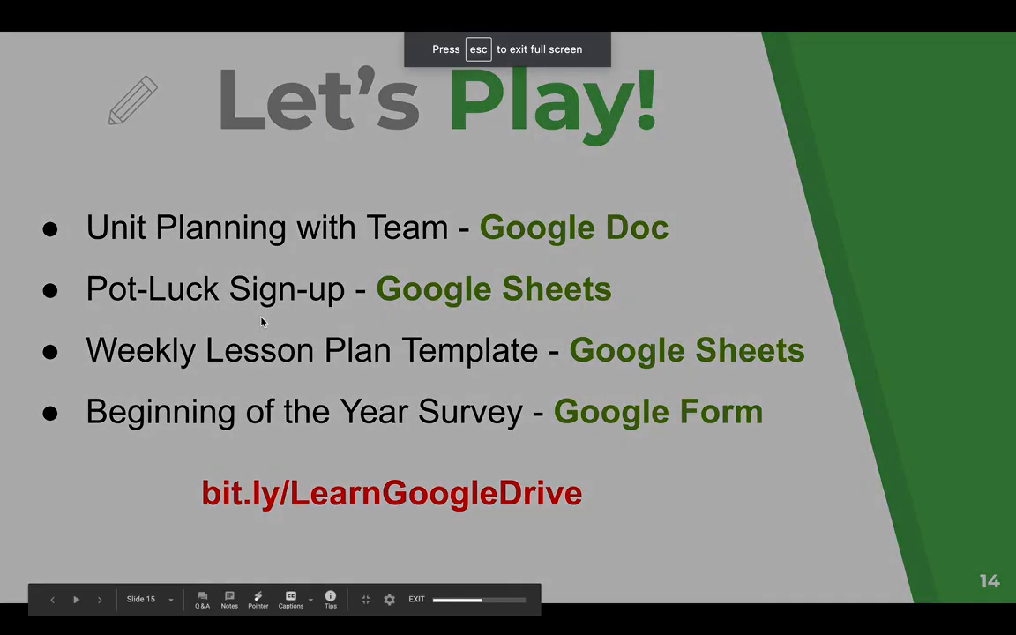